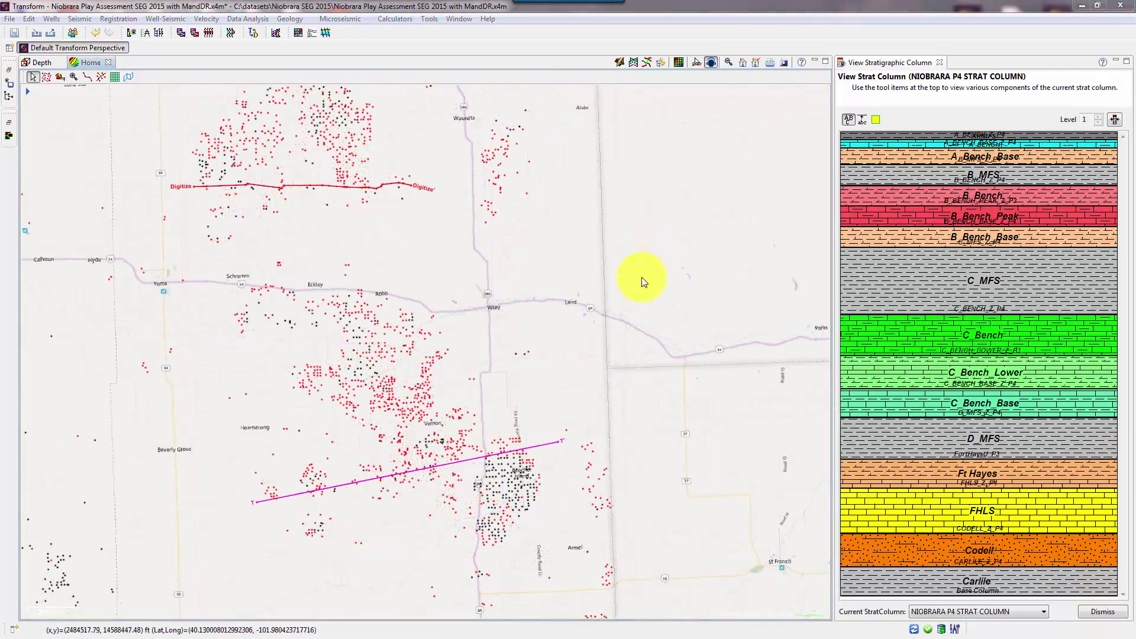
# Close the stratigraphic column view and open projected transect T on the map for editing
pyautogui.click(939, 62)
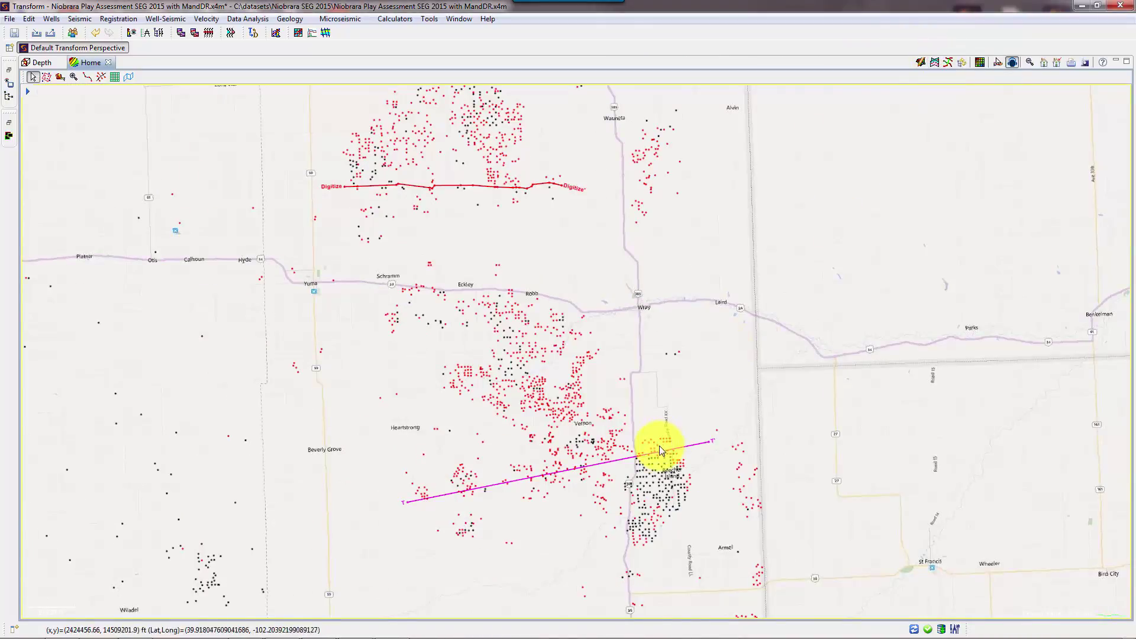
pyautogui.click(645, 455)
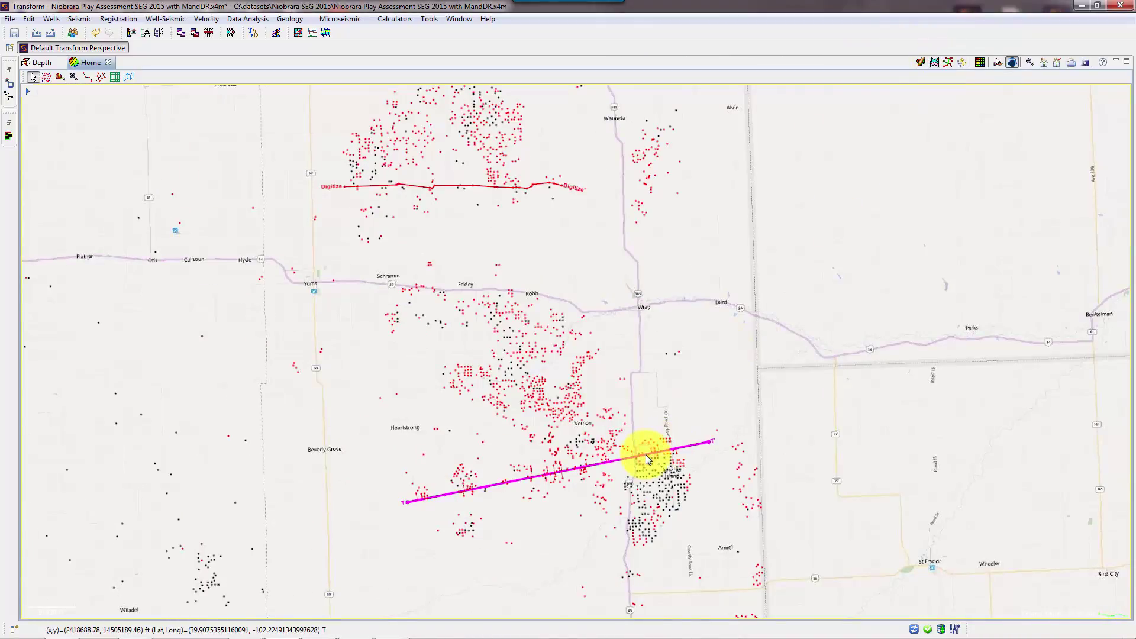
pyautogui.rightClick(645, 453)
pyautogui.click(689, 480)
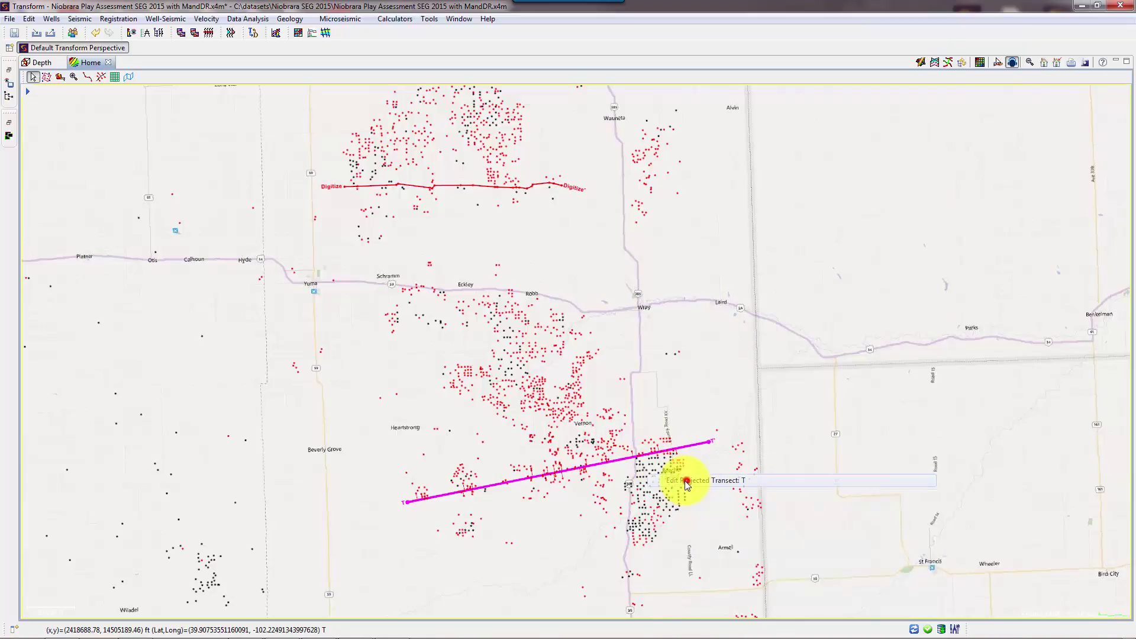
pyautogui.moveTo(655, 435); pyautogui.dragTo(690, 238)
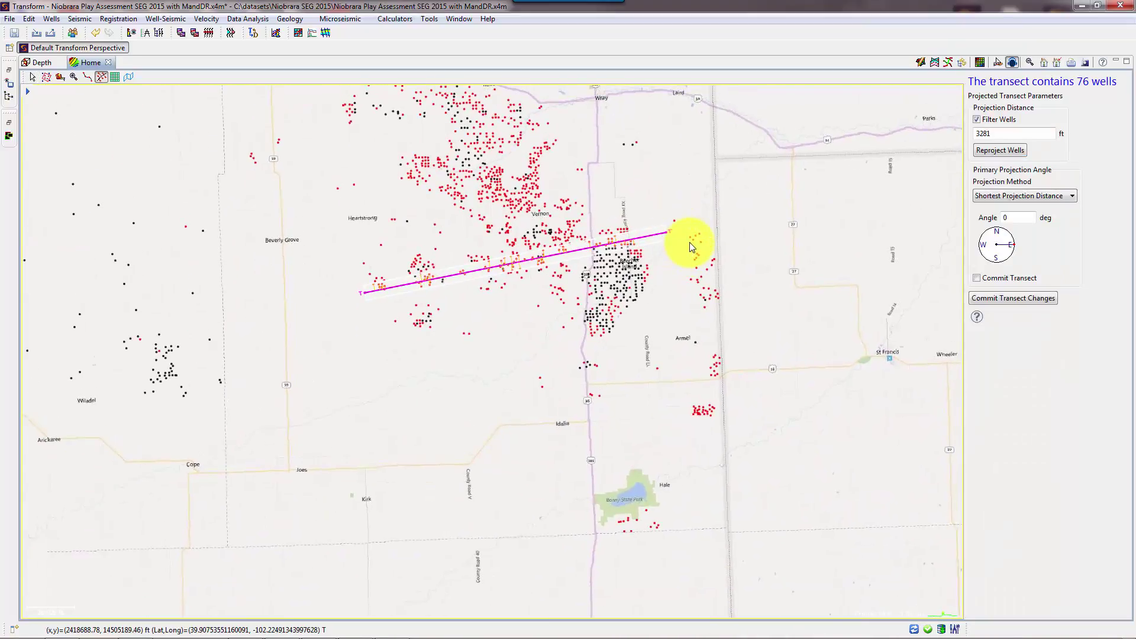
pyautogui.scroll(2, 690, 241)
pyautogui.moveTo(430, 298); pyautogui.dragTo(570, 329)
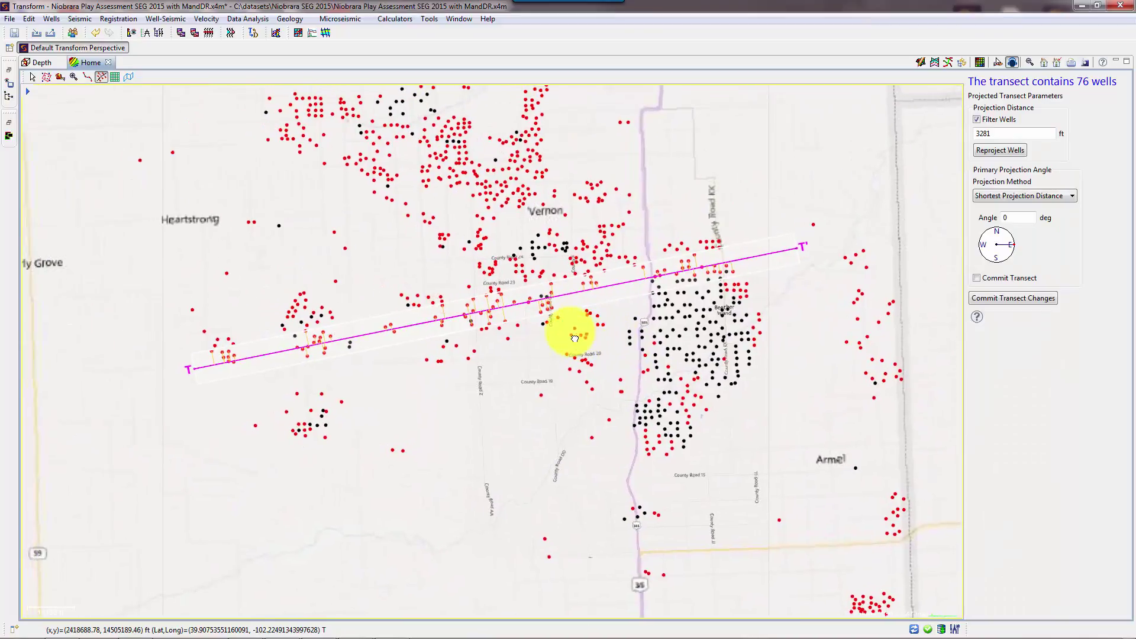
# Try a wider well projection distance for the transect and reproject the wells back at 3281 ft
pyautogui.click(979, 133)
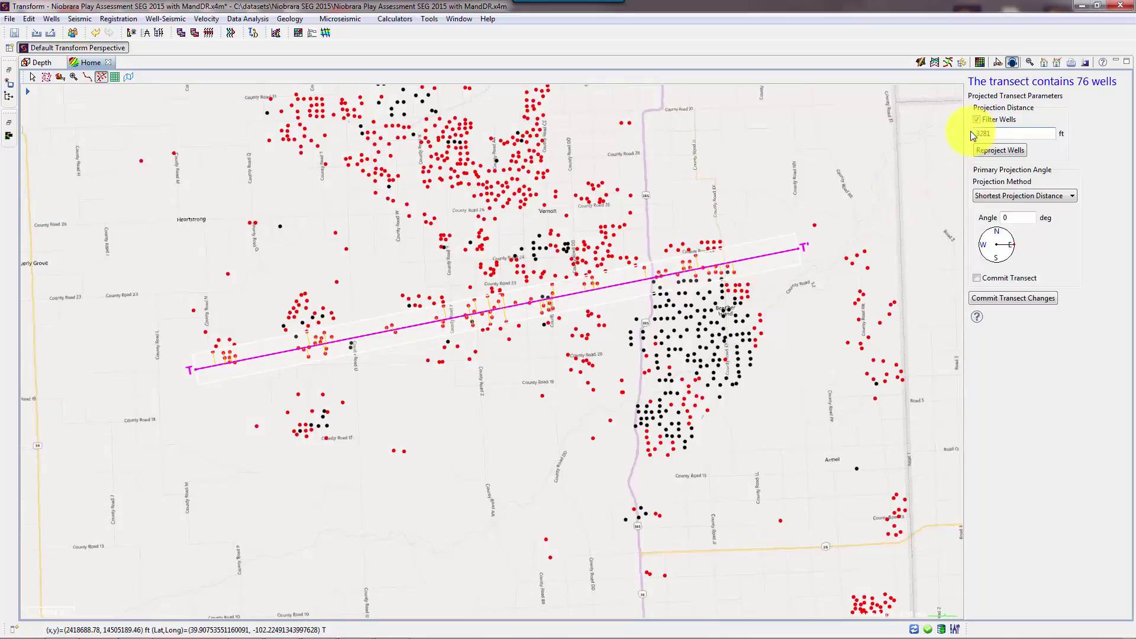
pyautogui.write('3')
pyautogui.click(998, 150)
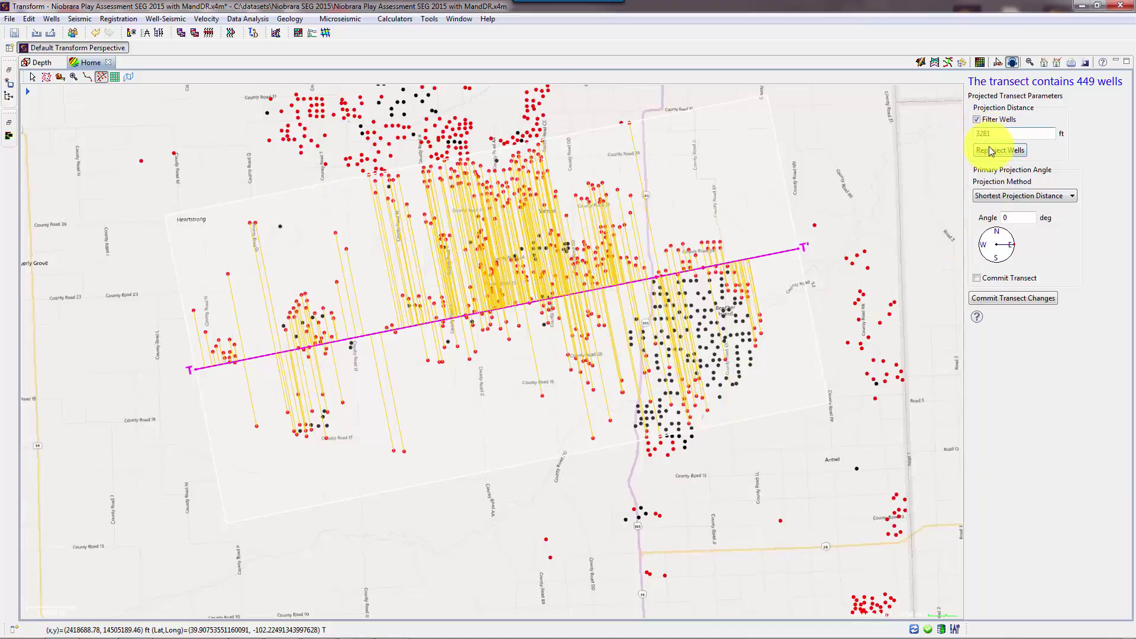
pyautogui.click(998, 150)
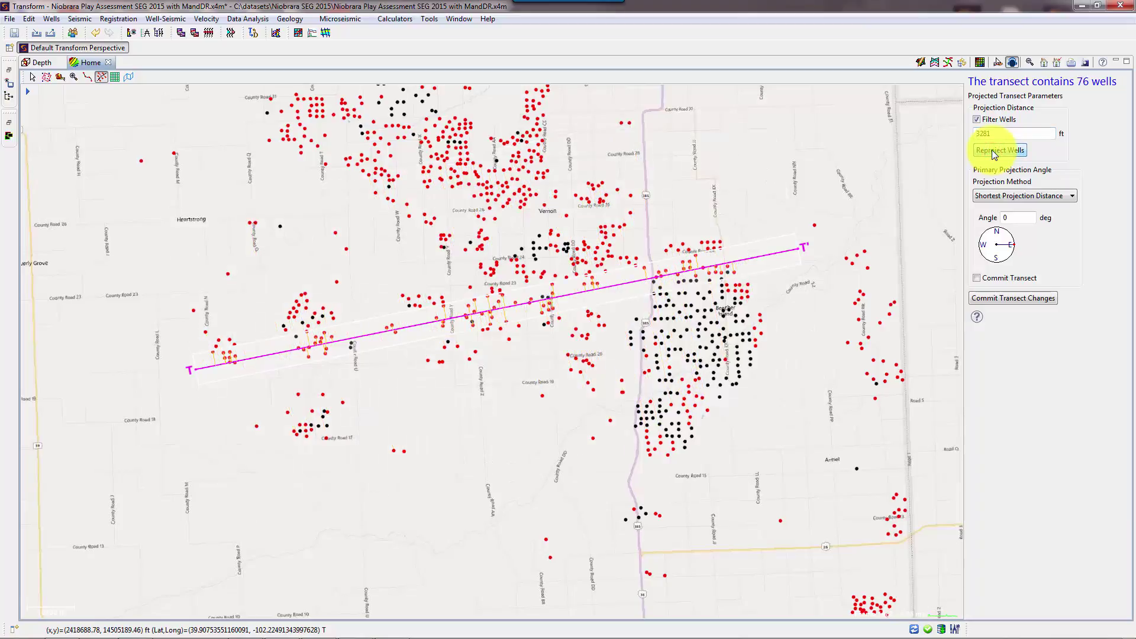
# Launch a cross section of transect T with the AAA GR SEG 2015 template and shift the transect slightly west on the map
pyautogui.rightClick(639, 286)
pyautogui.click(665, 384)
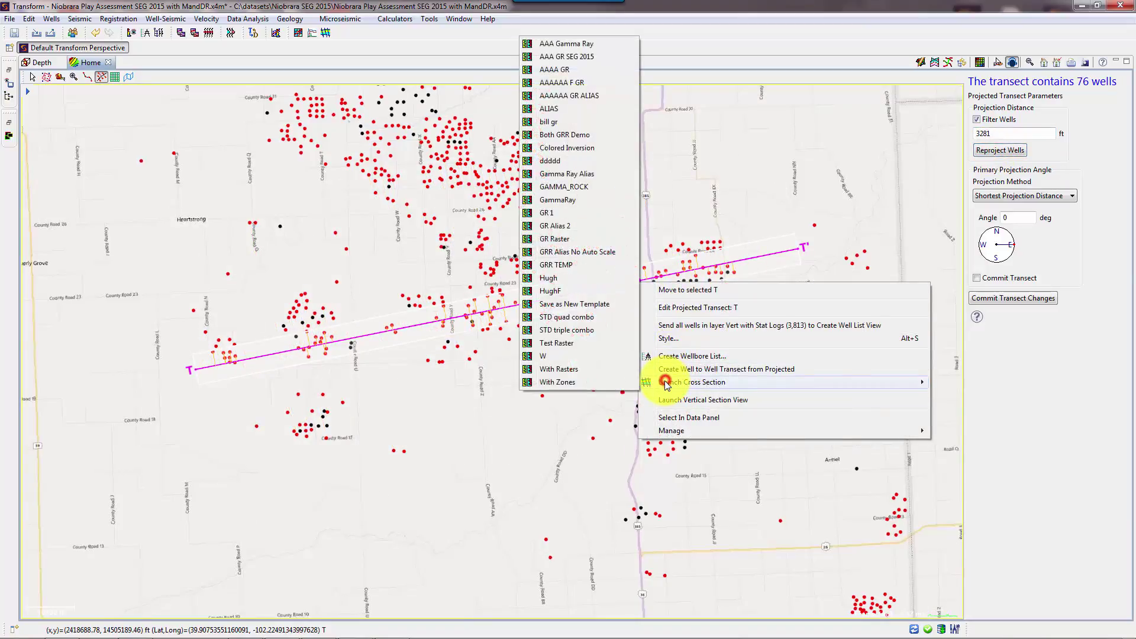
pyautogui.click(578, 57)
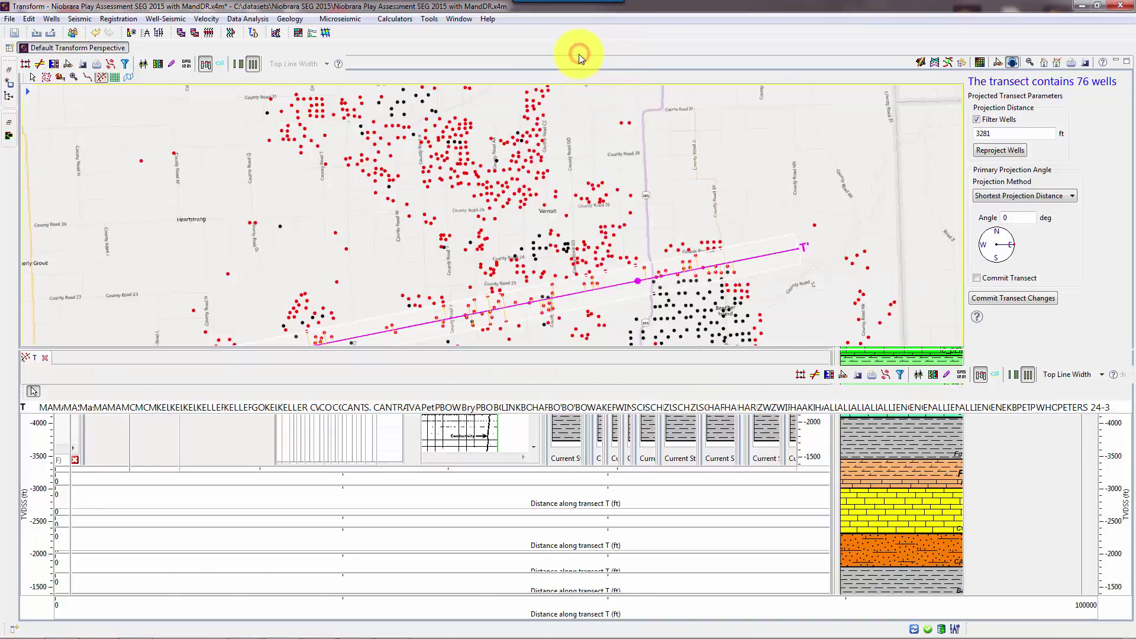
pyautogui.moveTo(563, 353); pyautogui.dragTo(578, 322)
pyautogui.moveTo(561, 149); pyautogui.dragTo(530, 138)
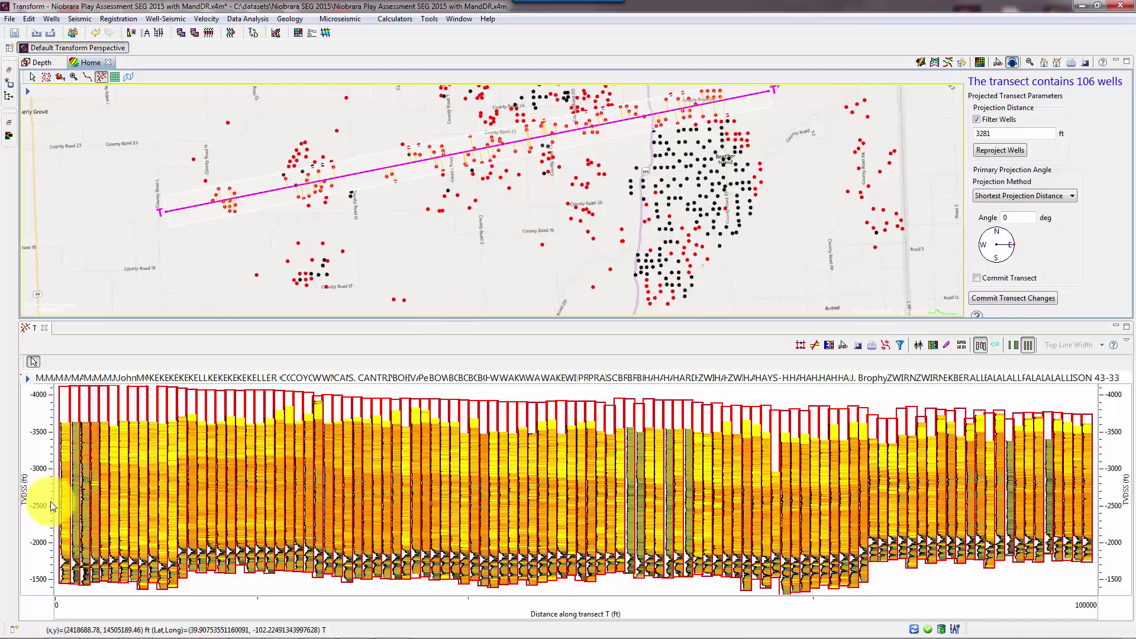
# Start well top picking in the cross section and create a new conformable horizon with a well top named BABench
pyautogui.moveTo(51, 501); pyautogui.dragTo(34, 588)
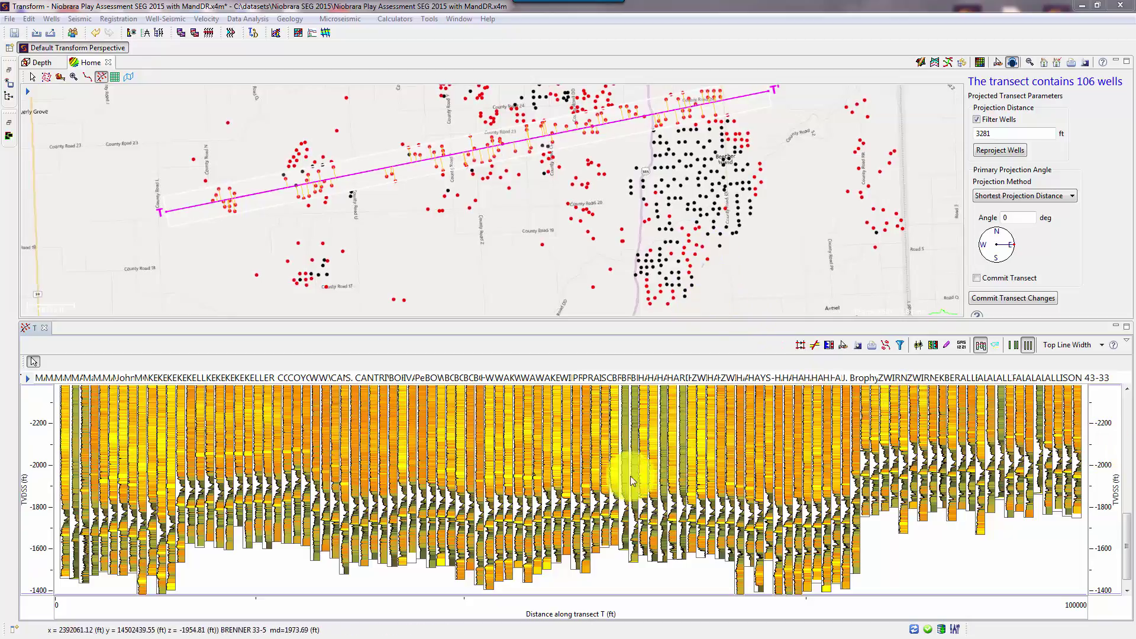
pyautogui.click(659, 401)
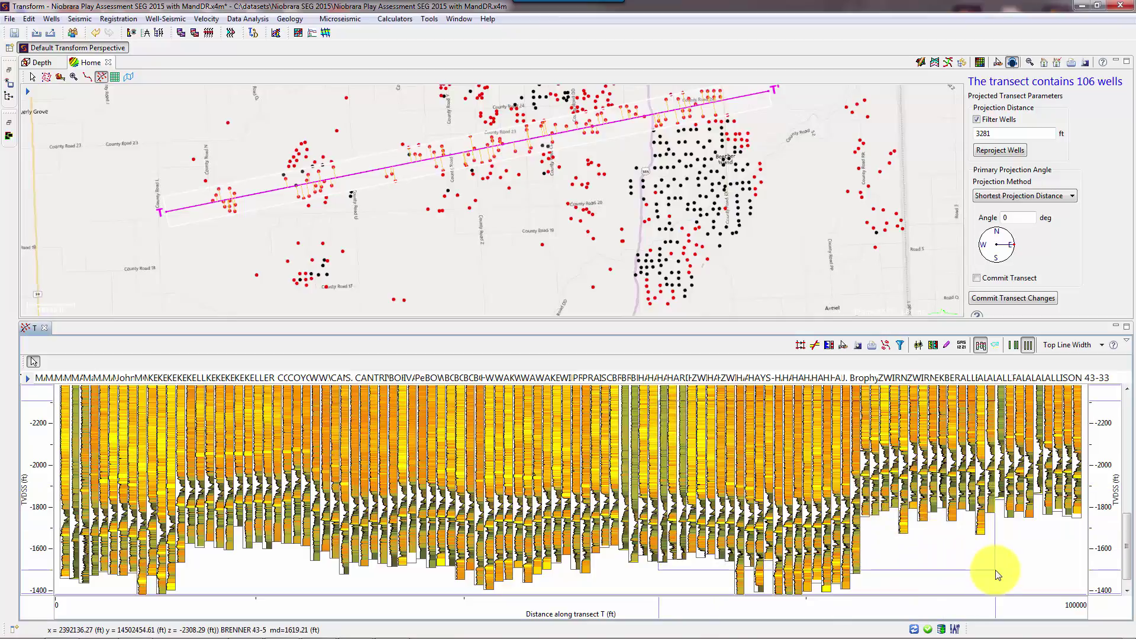
pyautogui.scroll(2, 996, 574)
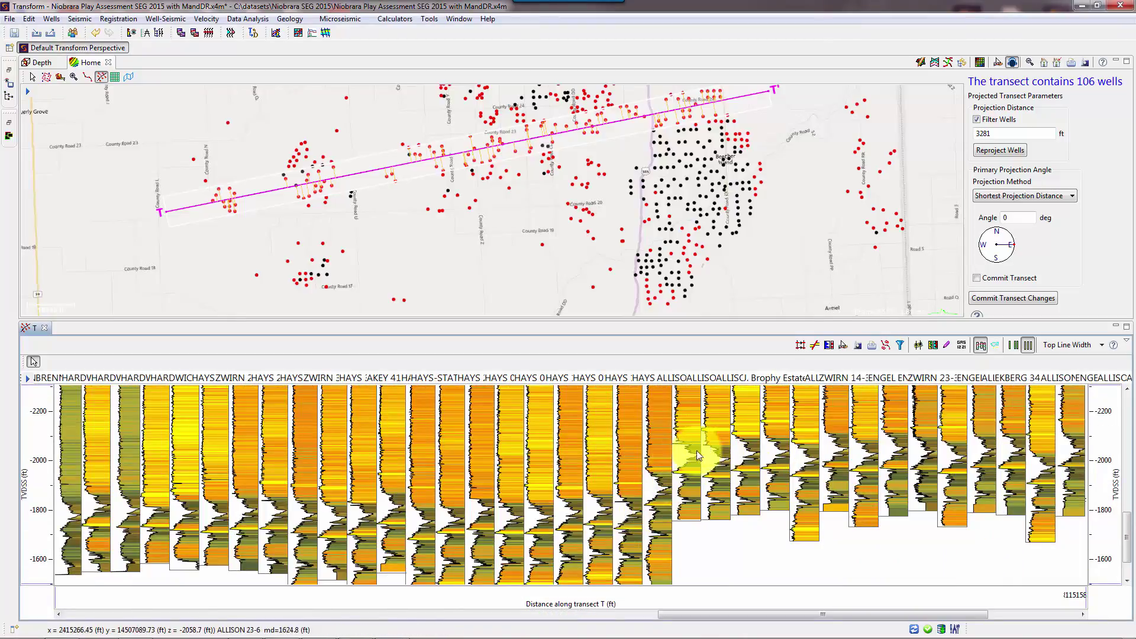
pyautogui.click(618, 496)
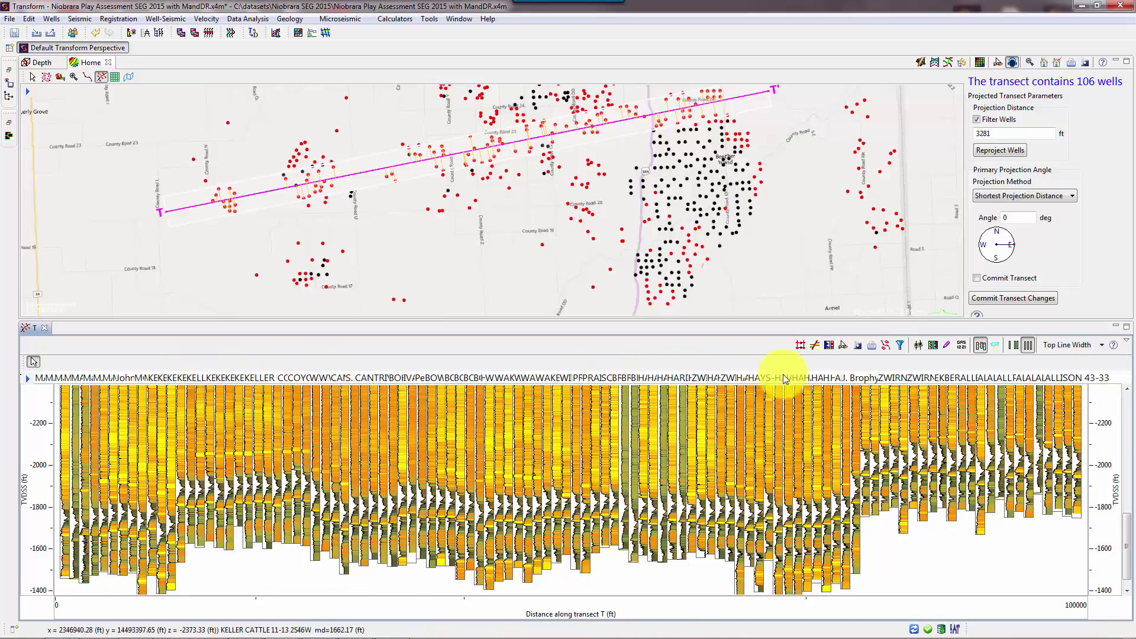
pyautogui.click(800, 345)
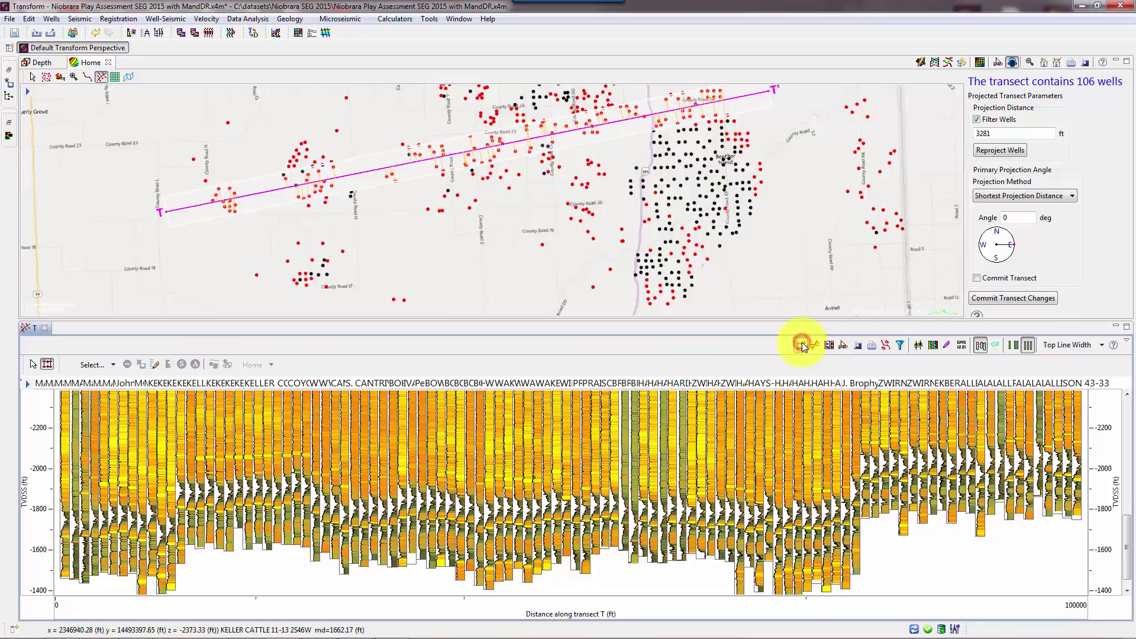
pyautogui.click(93, 365)
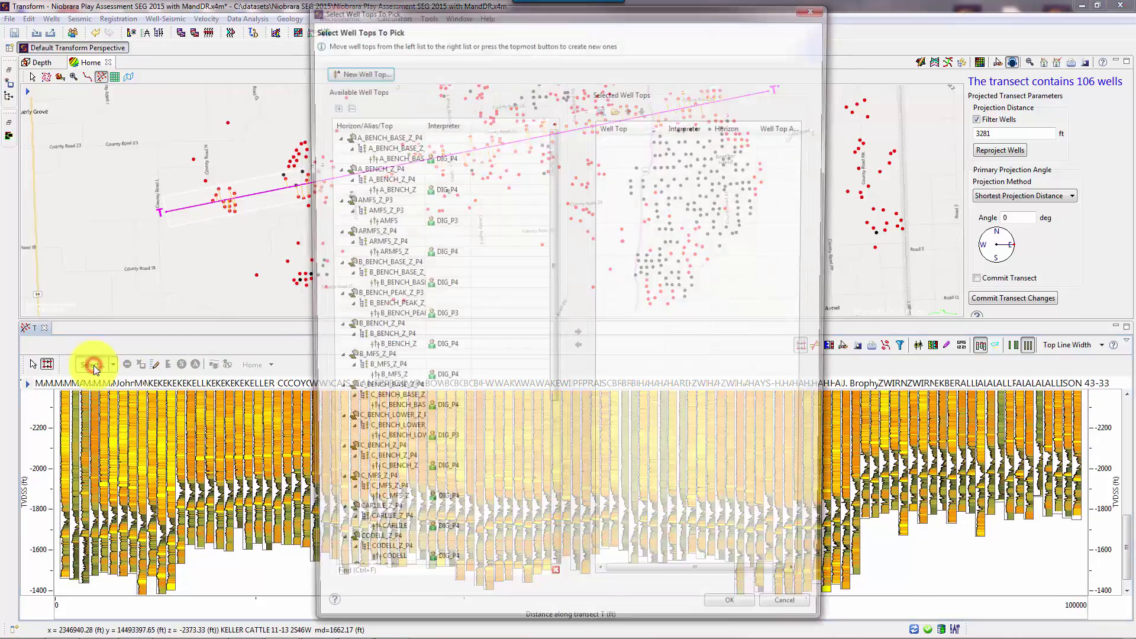
pyautogui.click(357, 70)
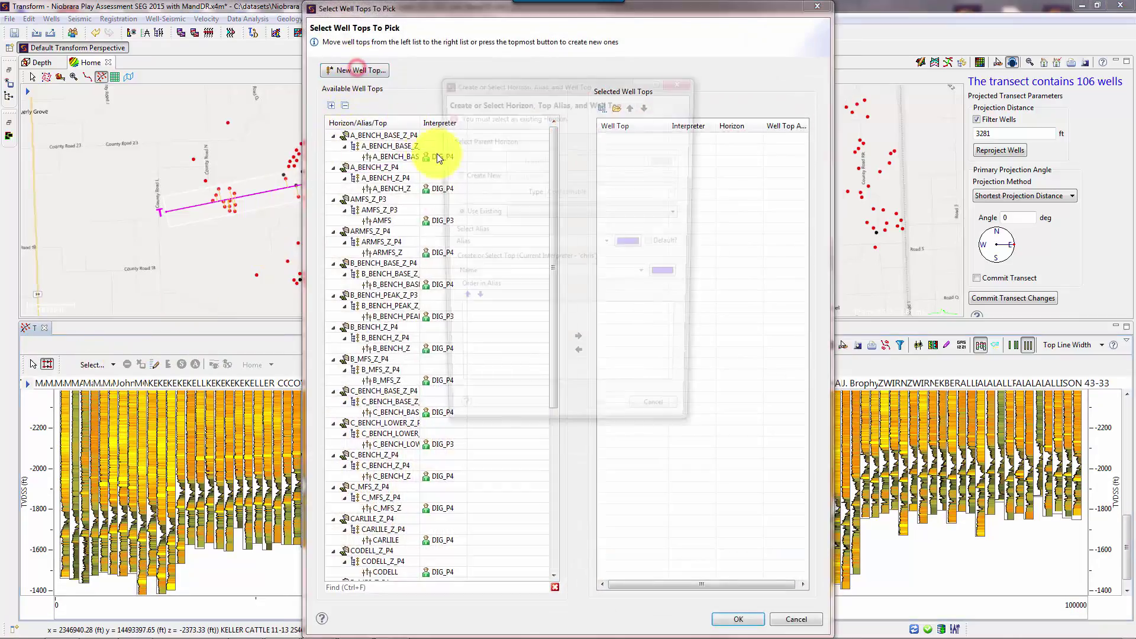
pyautogui.click(480, 176)
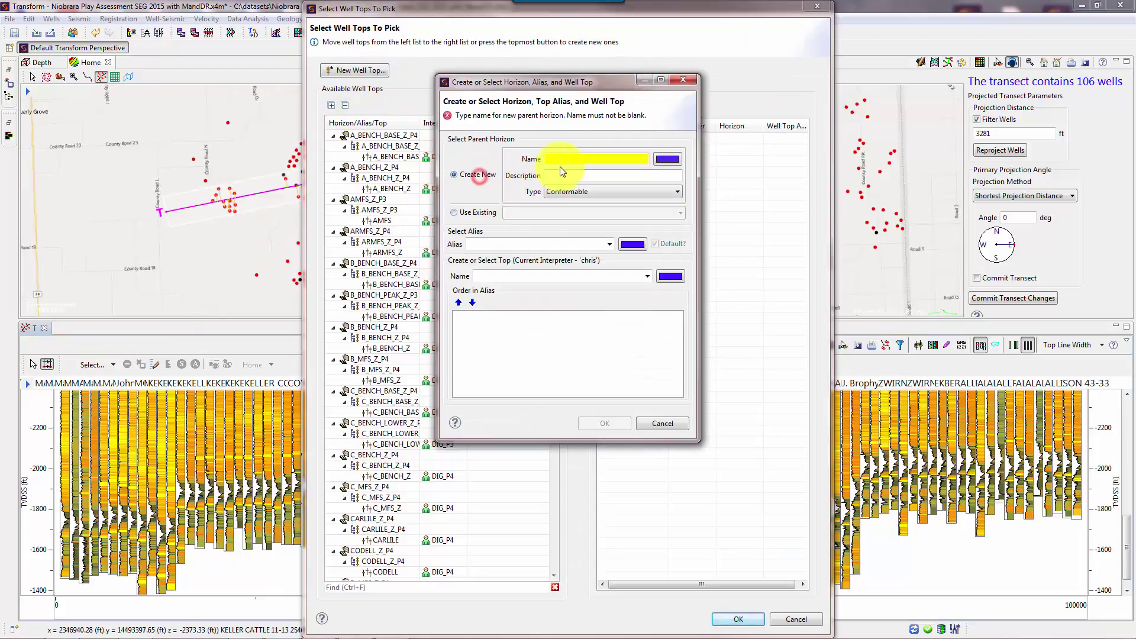
pyautogui.click(555, 159)
pyautogui.write('BABench')
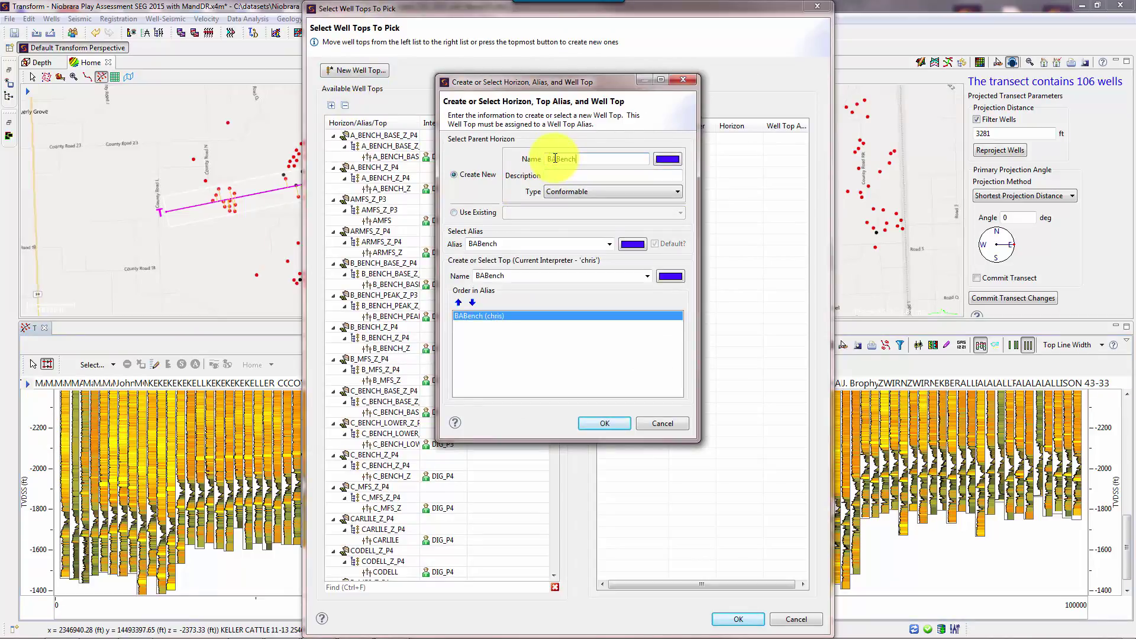
pyautogui.click(604, 424)
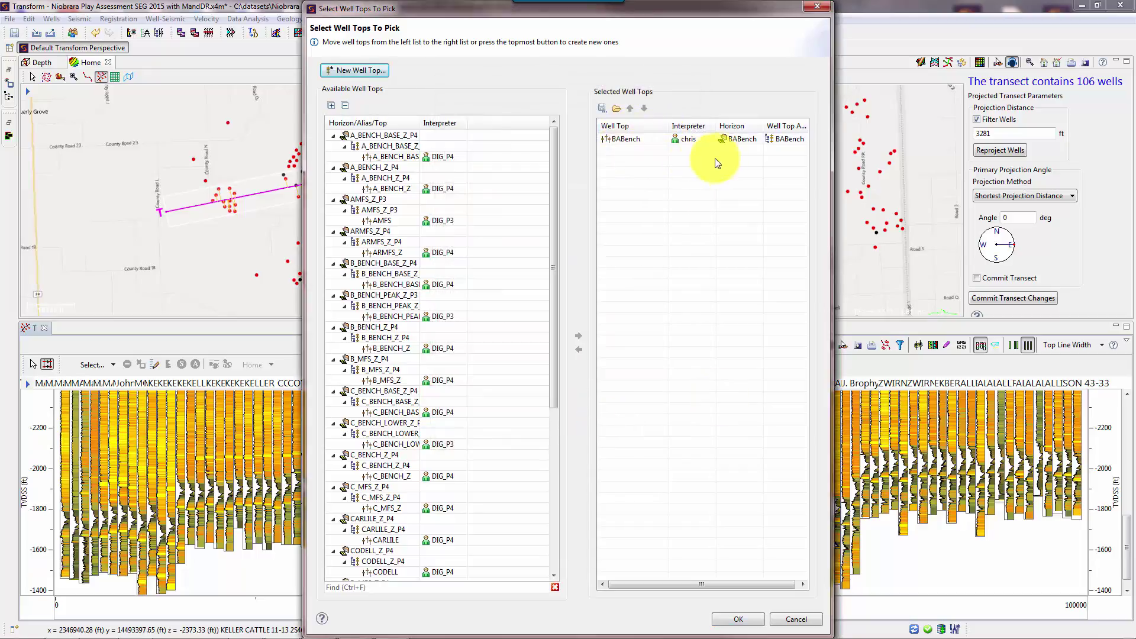
pyautogui.click(738, 619)
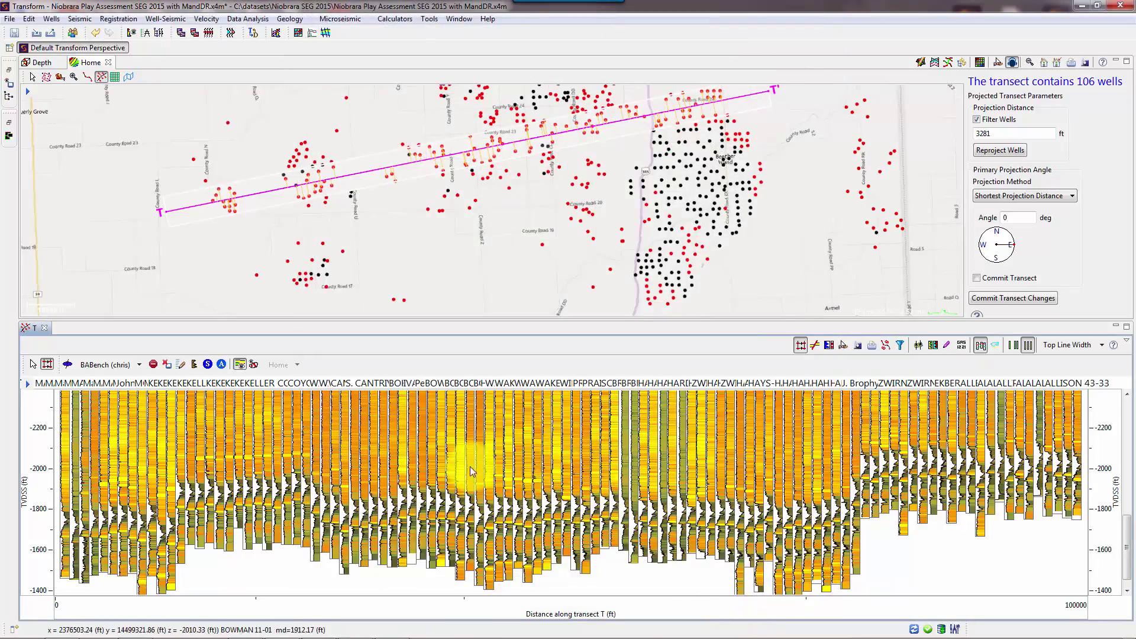
# Pick the BABench top on a well near the middle of the section and auto-correlate it across the other wells
pyautogui.moveTo(324, 462); pyautogui.dragTo(485, 556)
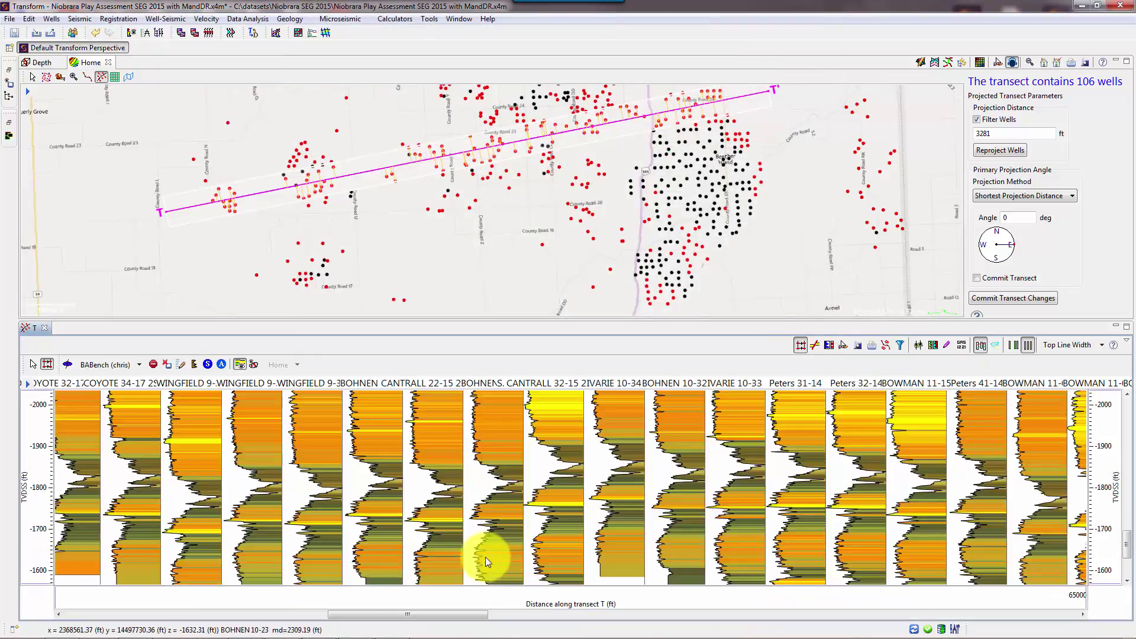
pyautogui.click(437, 521)
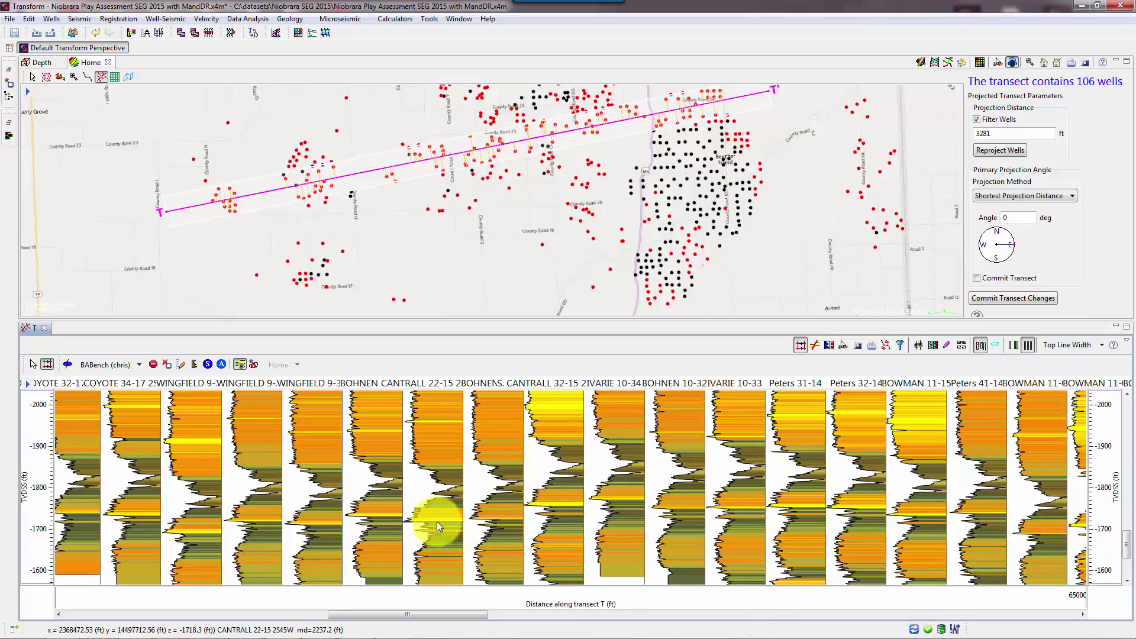
pyautogui.press('Home')
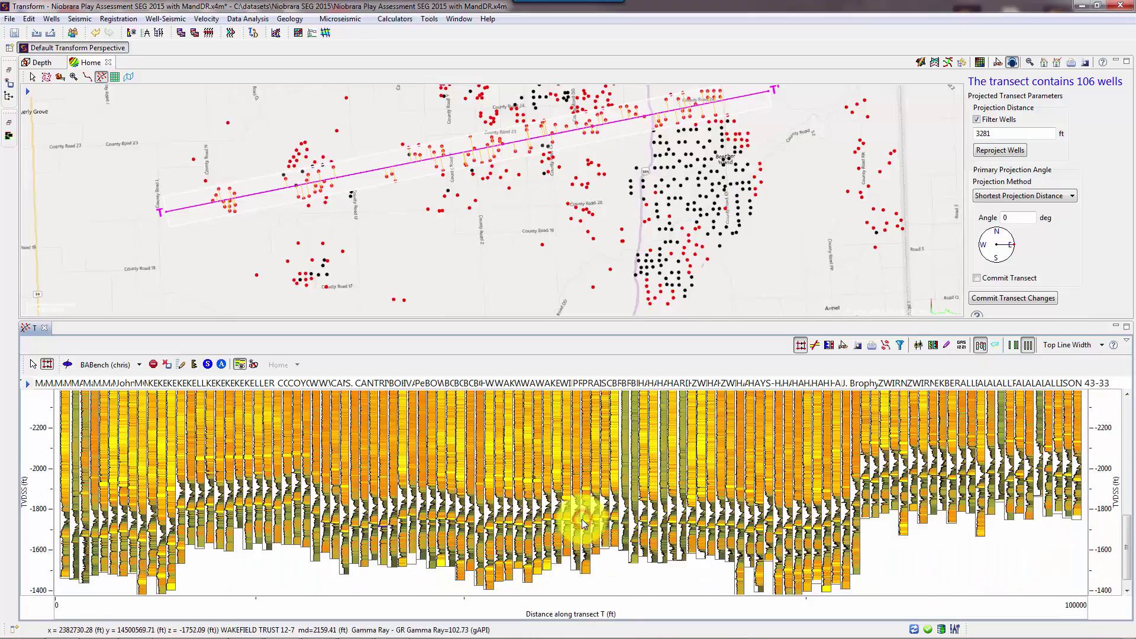
pyautogui.click(560, 496)
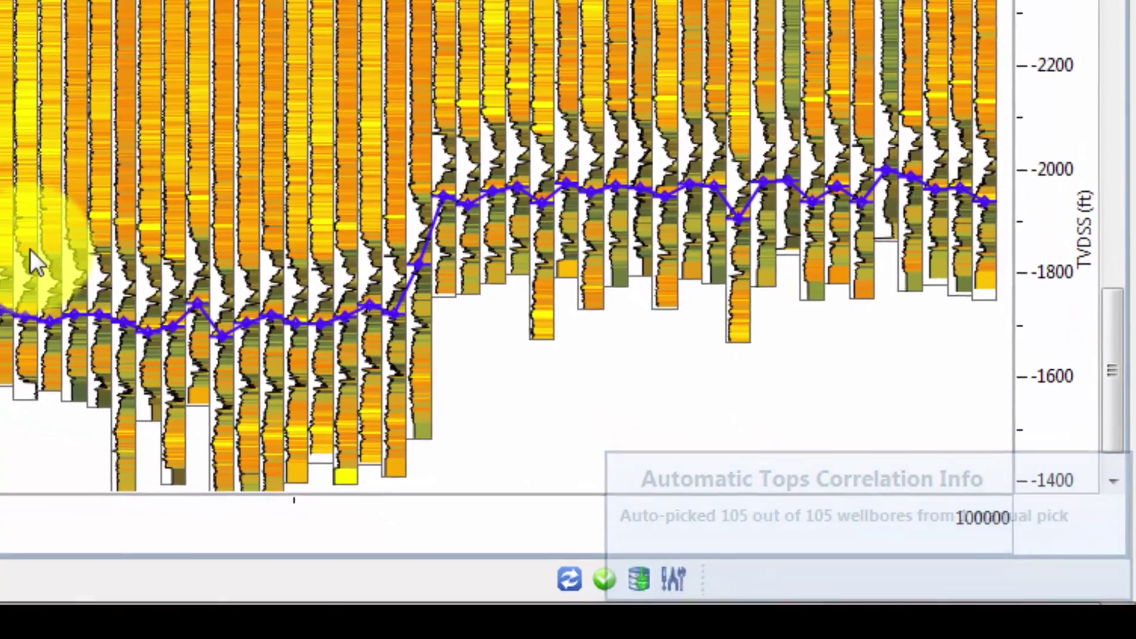
# Flatten the cross section on the BABench well top and apply the S picking option
pyautogui.click(12, 260)
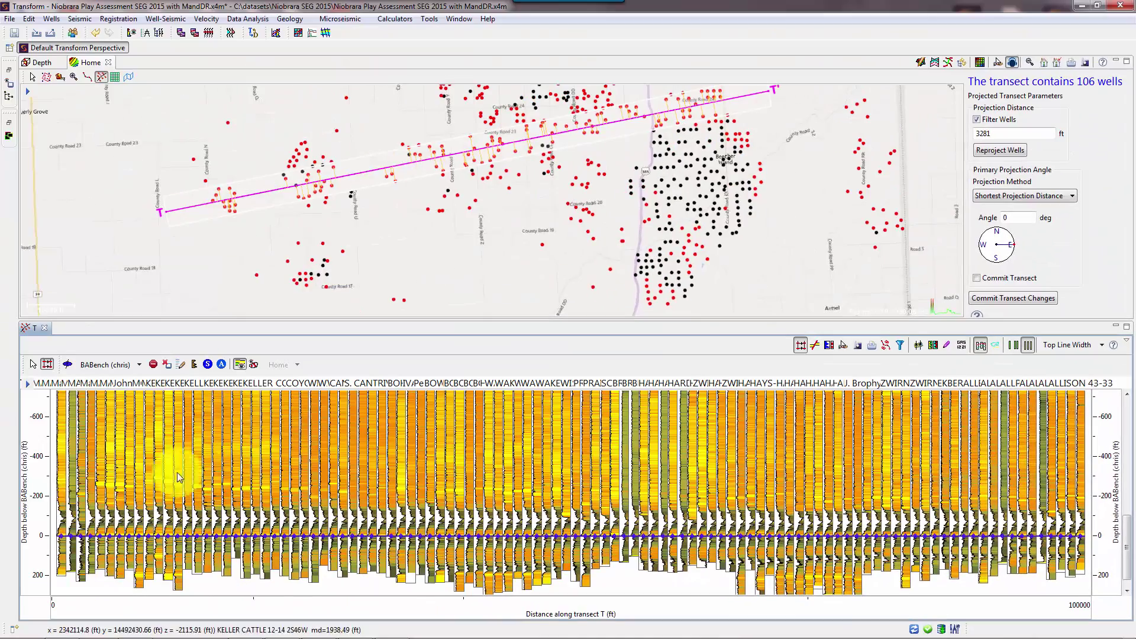
pyautogui.moveTo(37, 486); pyautogui.dragTo(59, 580)
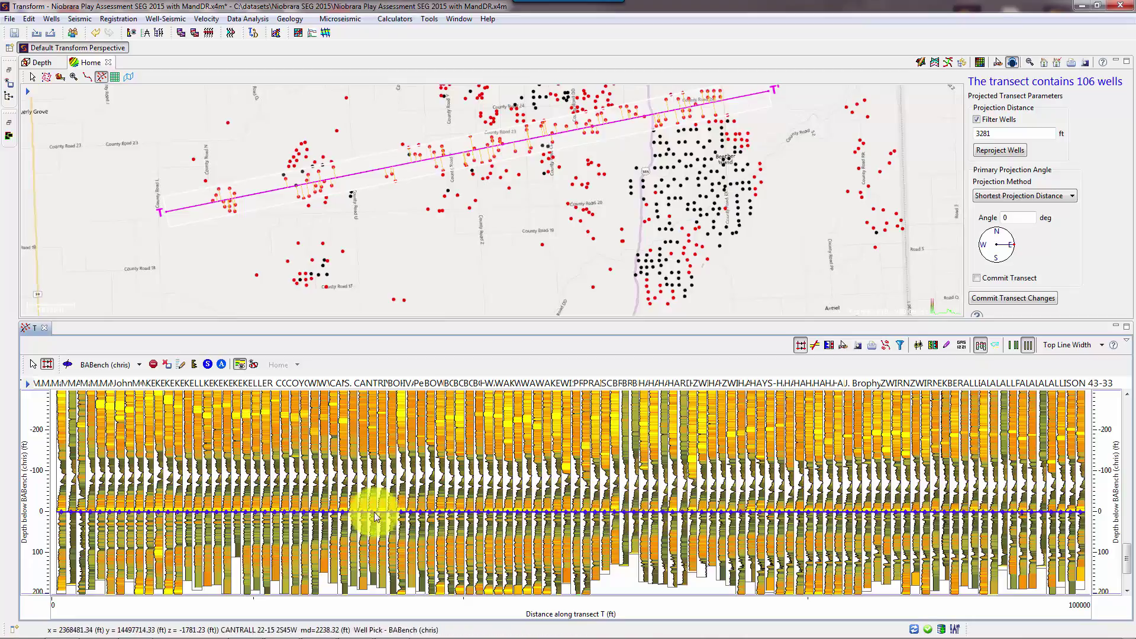
pyautogui.moveTo(29, 441); pyautogui.dragTo(46, 535)
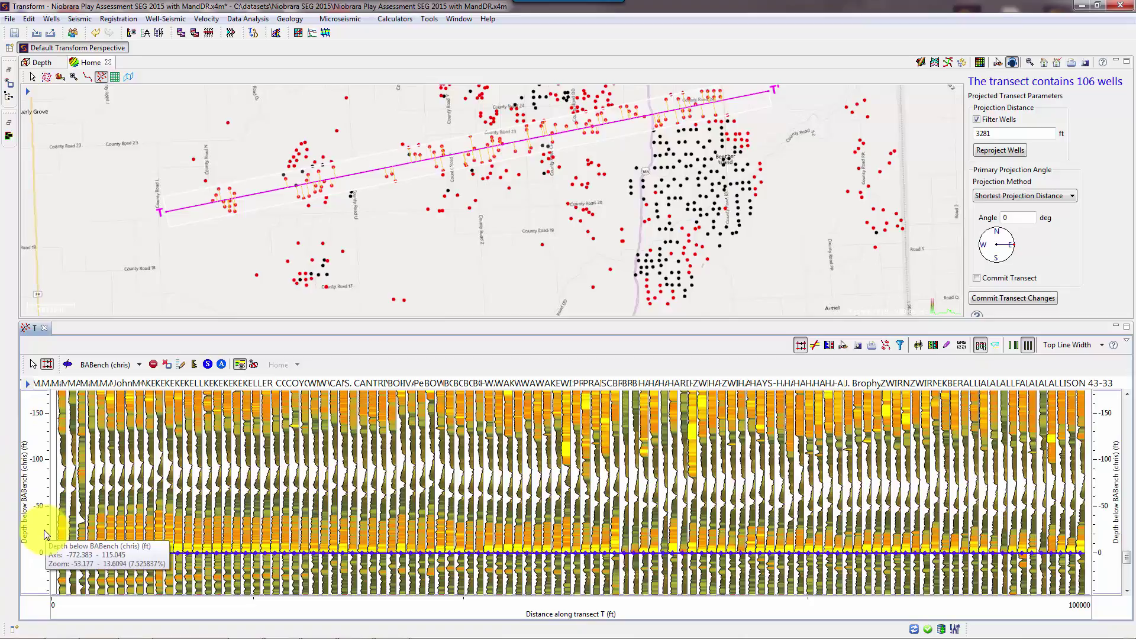
pyautogui.doubleClick(42, 497)
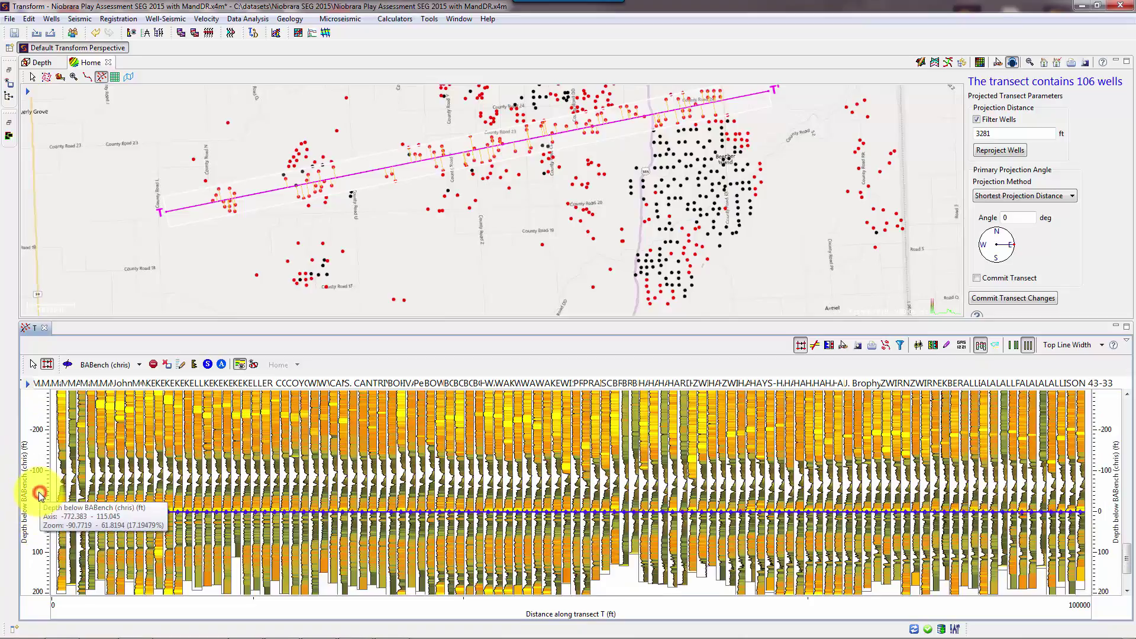
pyautogui.click(207, 364)
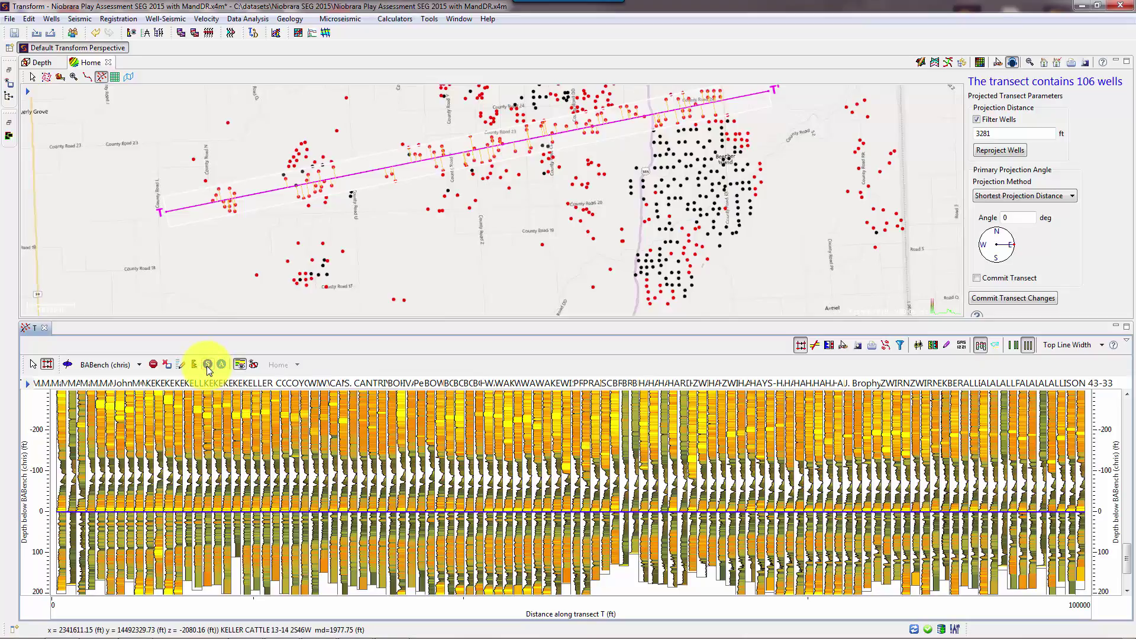
# Finish editing the transect, open the 2D Mapping Utility, and map the Well Tops data using the BABench alias as source
pyautogui.click(801, 303)
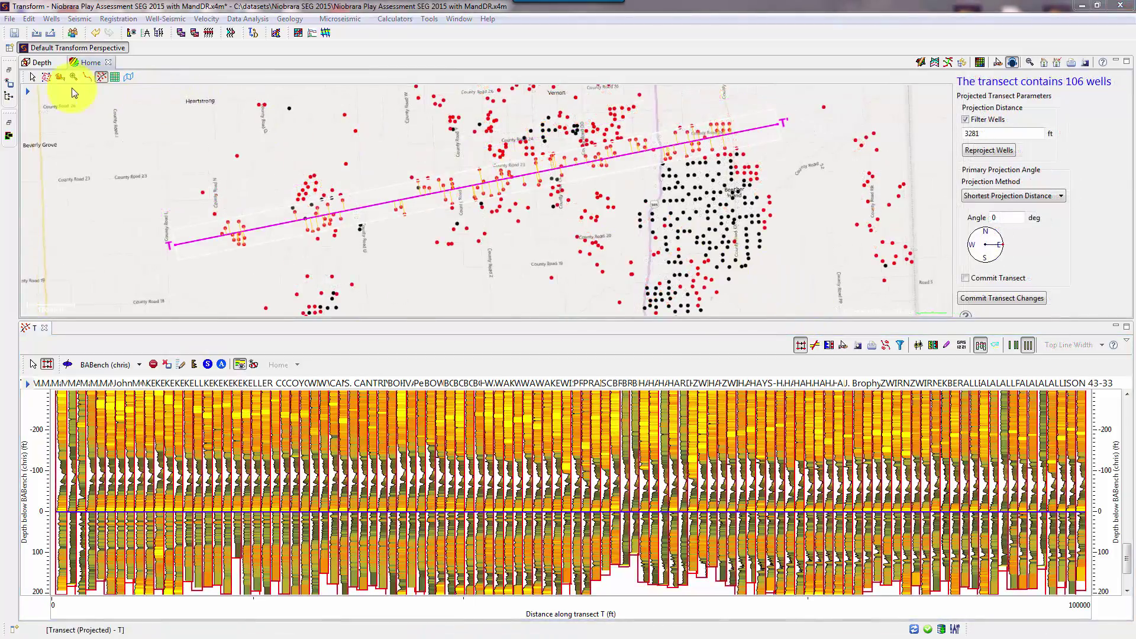
pyautogui.click(33, 76)
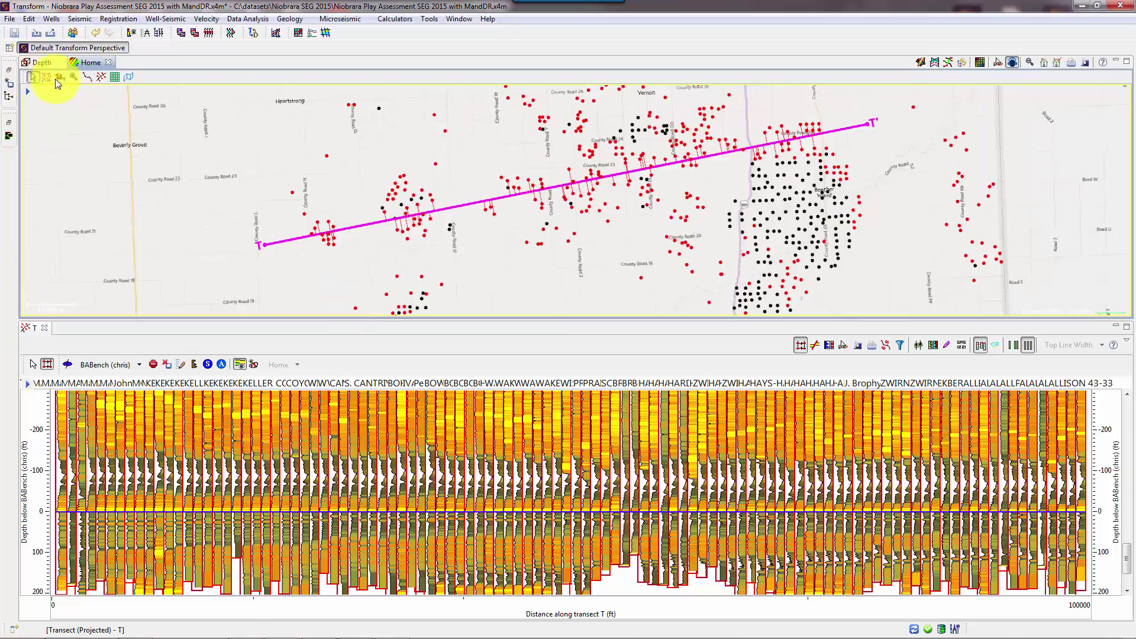
pyautogui.click(979, 63)
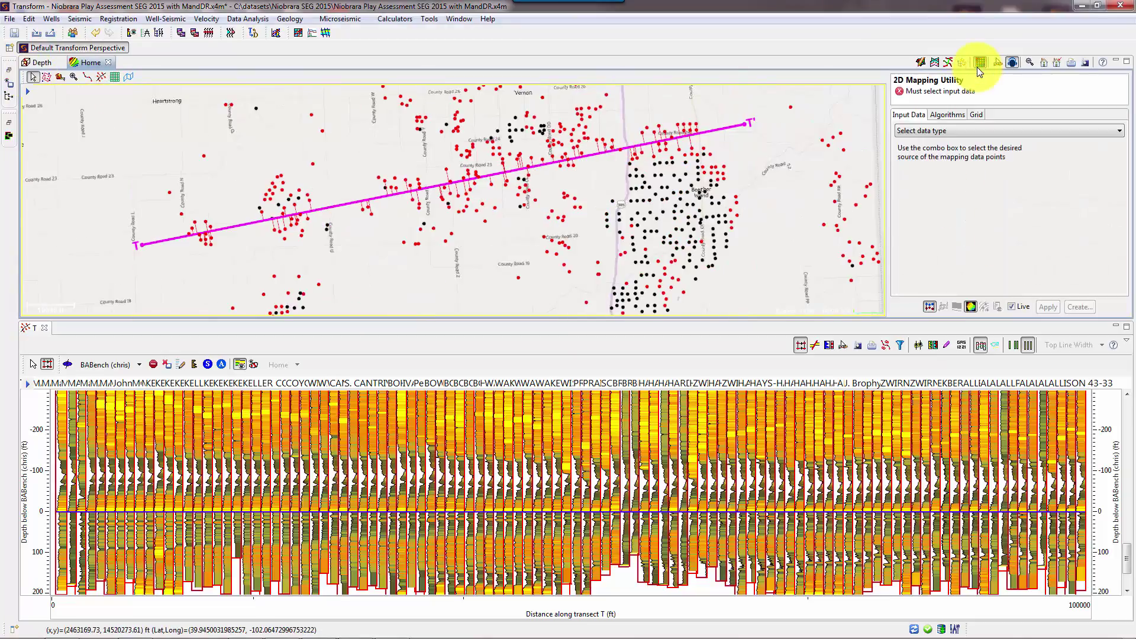
pyautogui.click(921, 131)
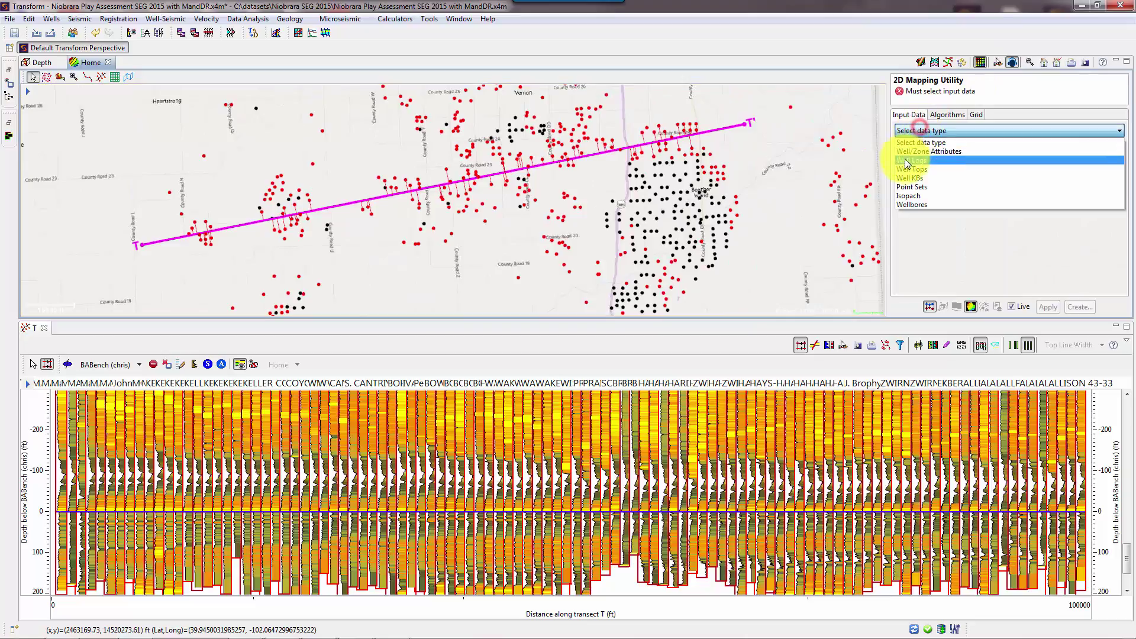
pyautogui.click(946, 170)
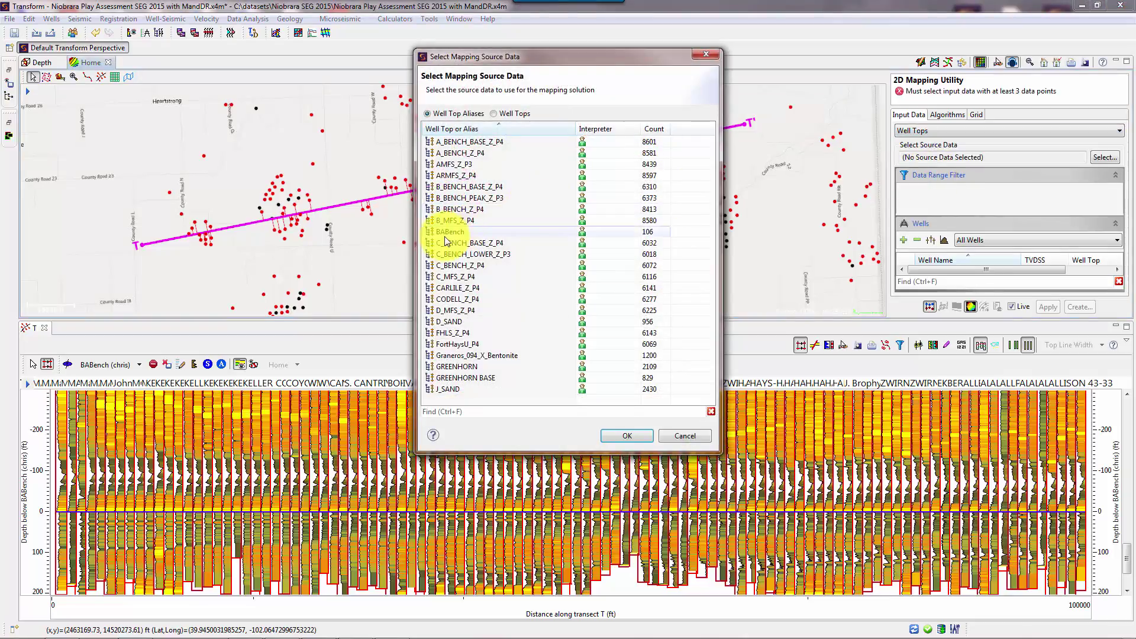
pyautogui.click(445, 237)
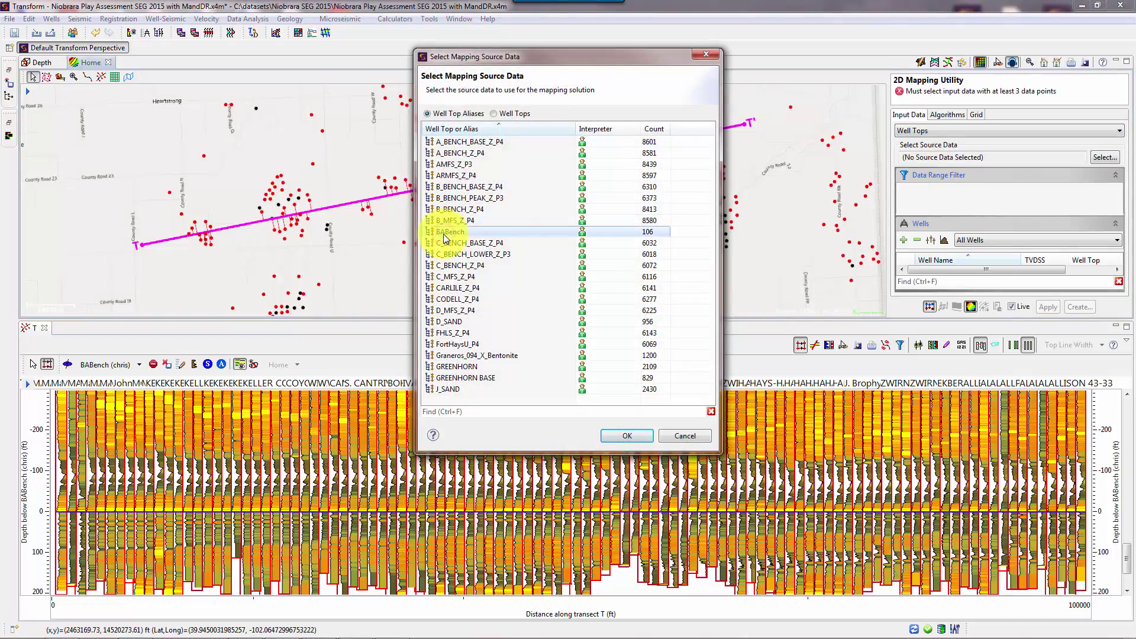
pyautogui.click(635, 438)
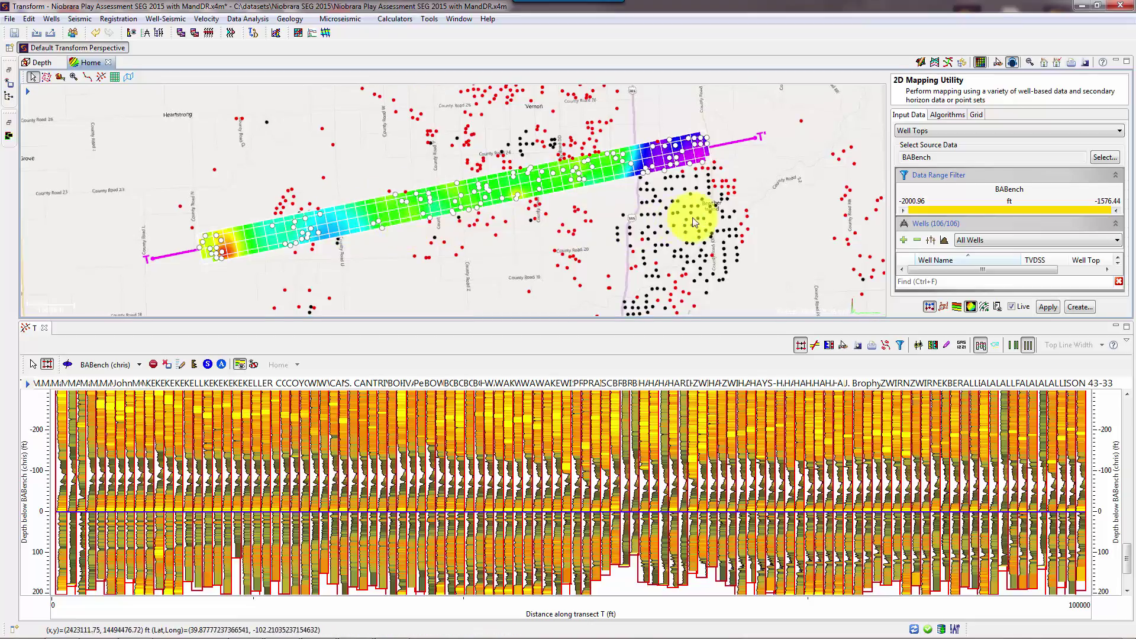
# Edit projected transect T so it runs northwest to southeast, from north of Eckley to southwest of Armel
pyautogui.scroll(-1, 768, 201)
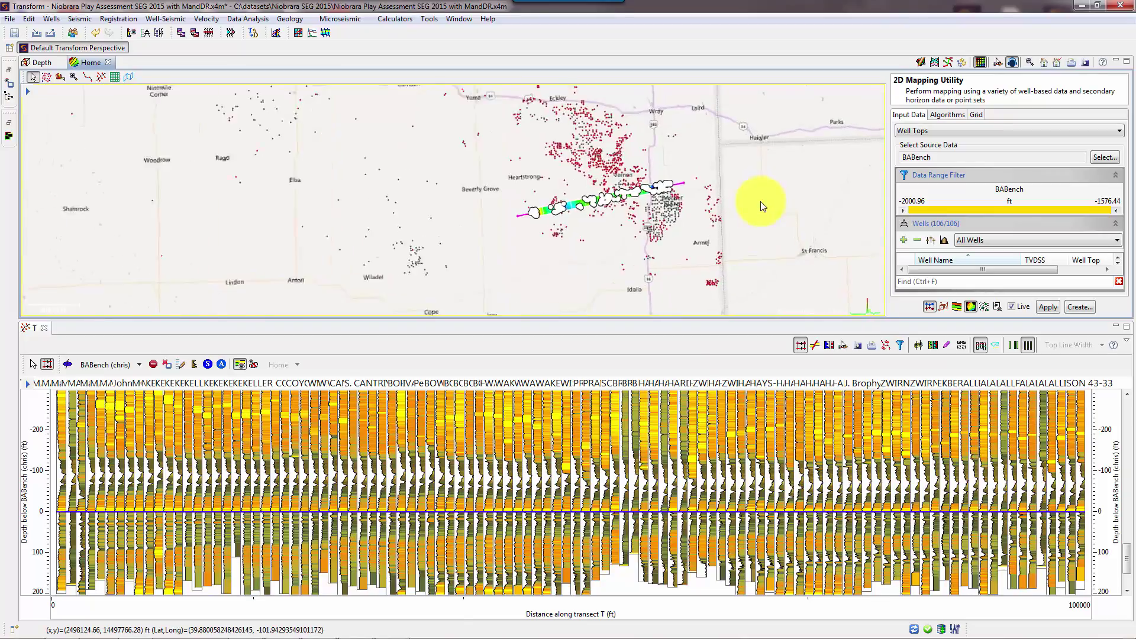
pyautogui.moveTo(761, 206); pyautogui.dragTo(700, 204)
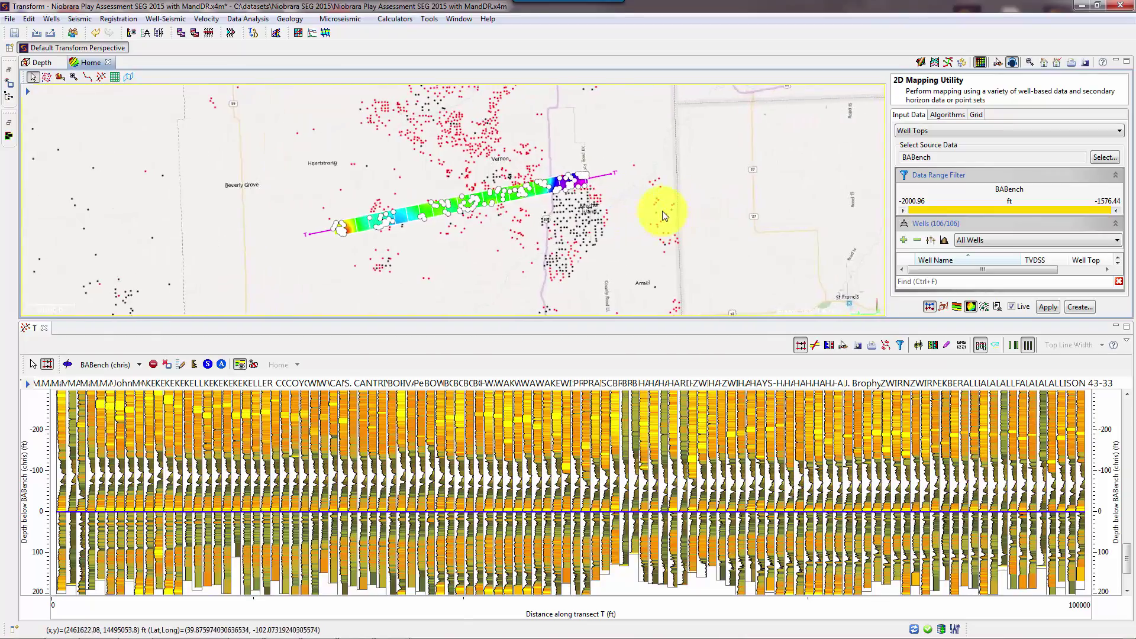
pyautogui.rightClick(599, 177)
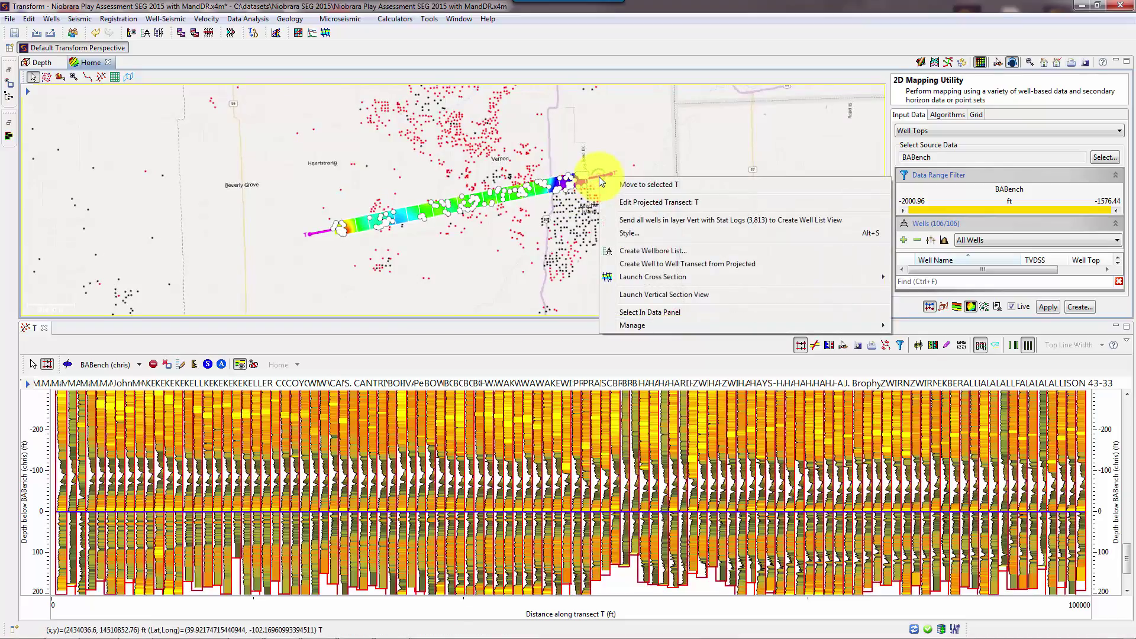
pyautogui.click(645, 203)
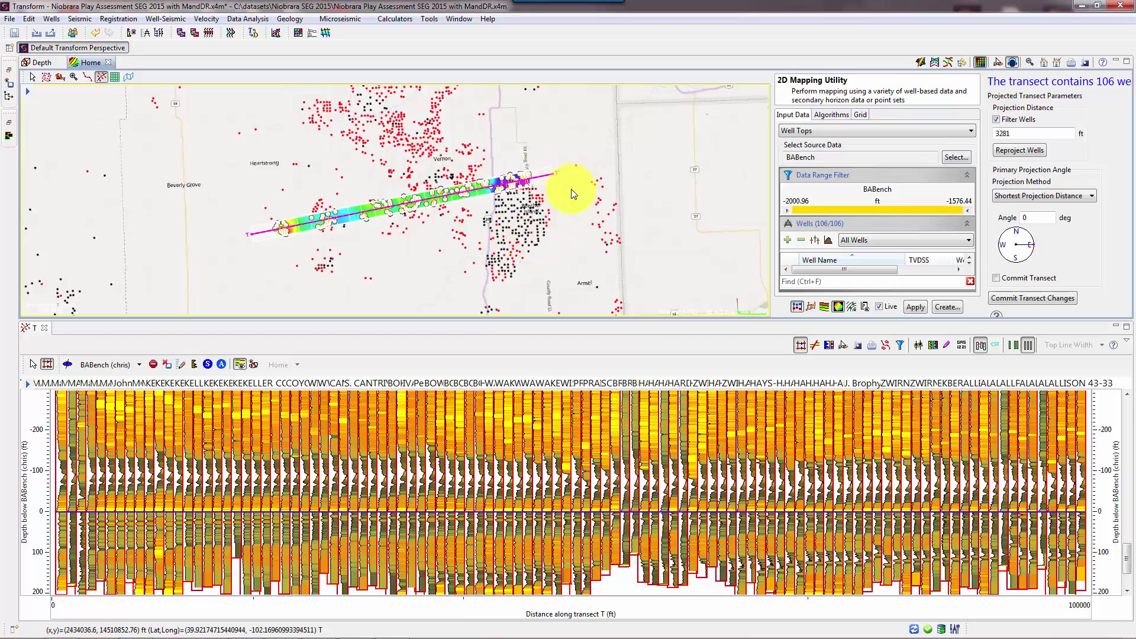
pyautogui.scroll(-3, 567, 178)
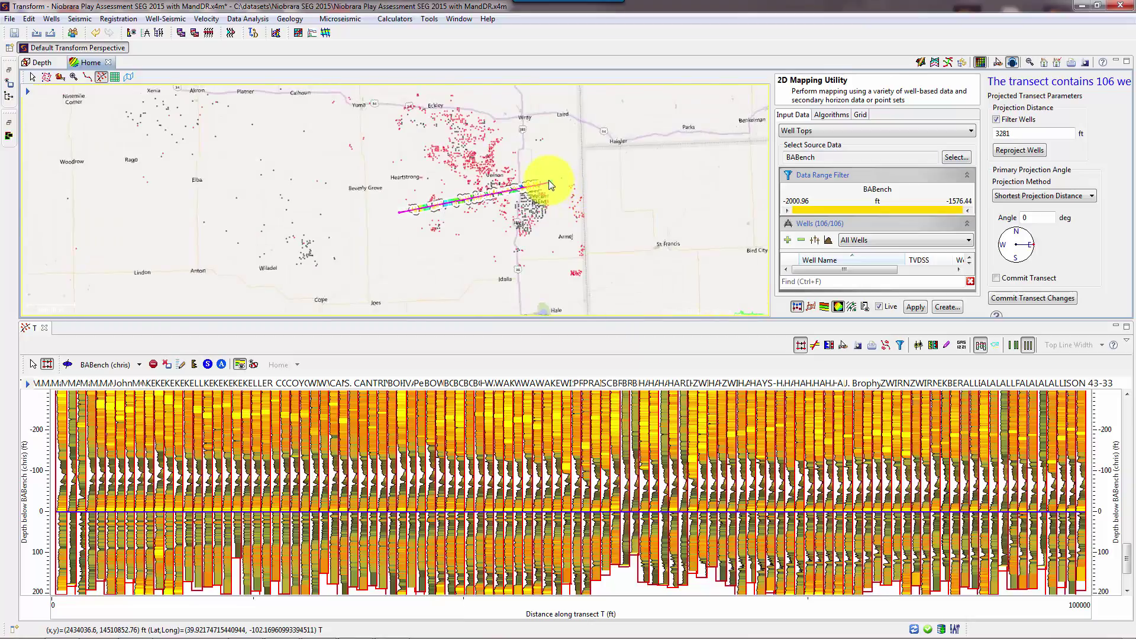
pyautogui.moveTo(548, 180); pyautogui.dragTo(539, 246)
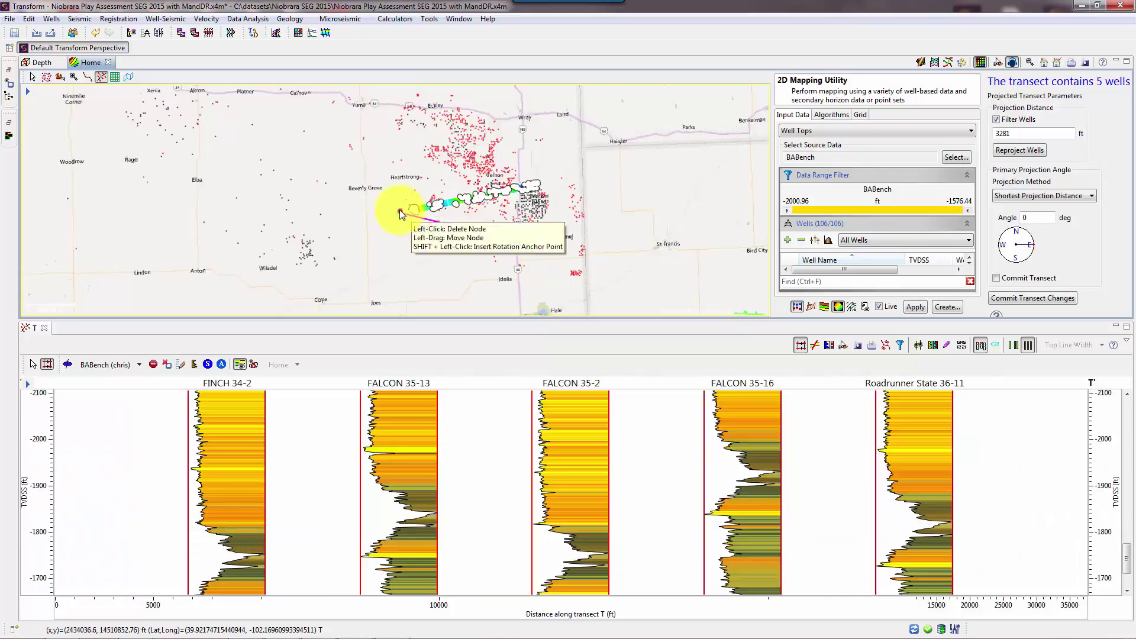
pyautogui.moveTo(405, 214); pyautogui.dragTo(434, 98)
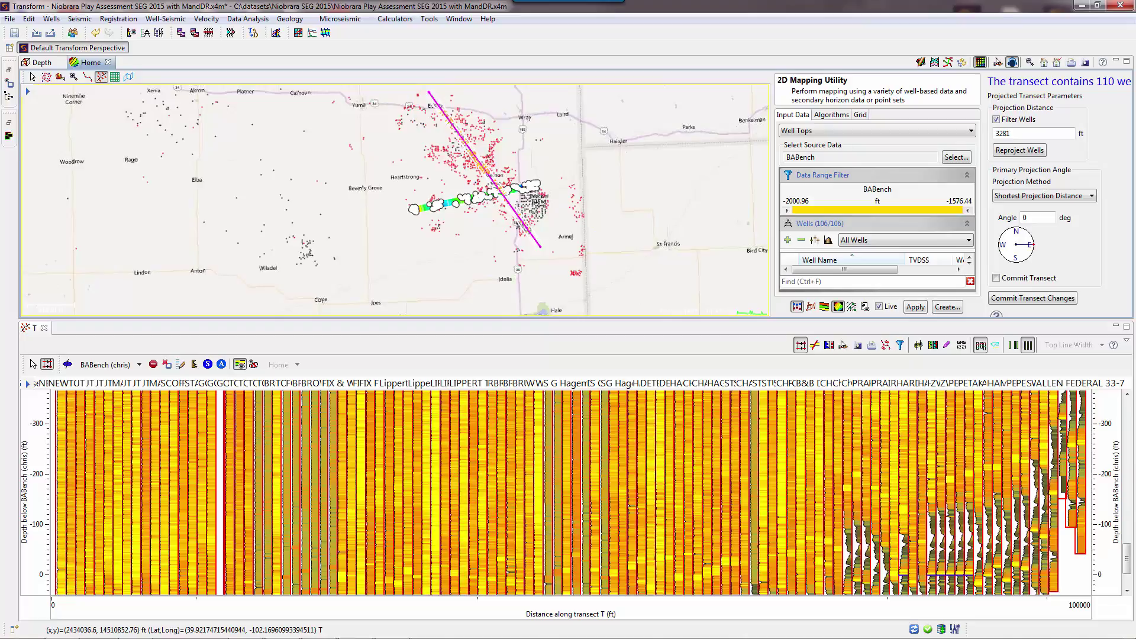
# Auto-correlate the BABench top across the wells on the northwest-southeast transect and turn off live map updating
pyautogui.moveTo(1128, 554); pyautogui.dragTo(1130, 573)
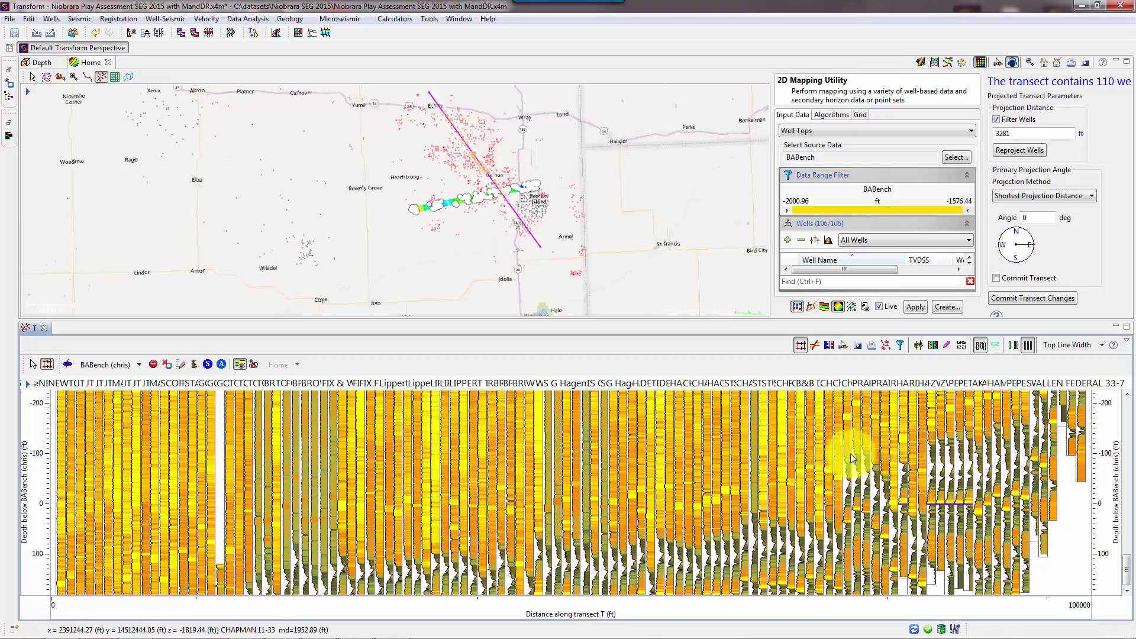
pyautogui.click(773, 454)
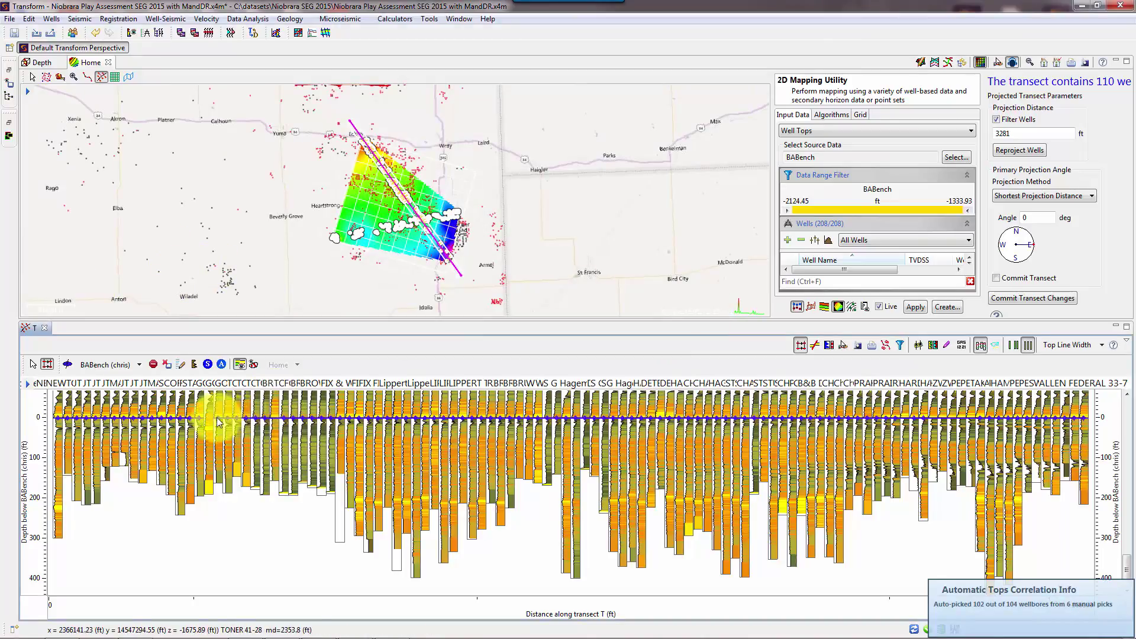
pyautogui.click(881, 307)
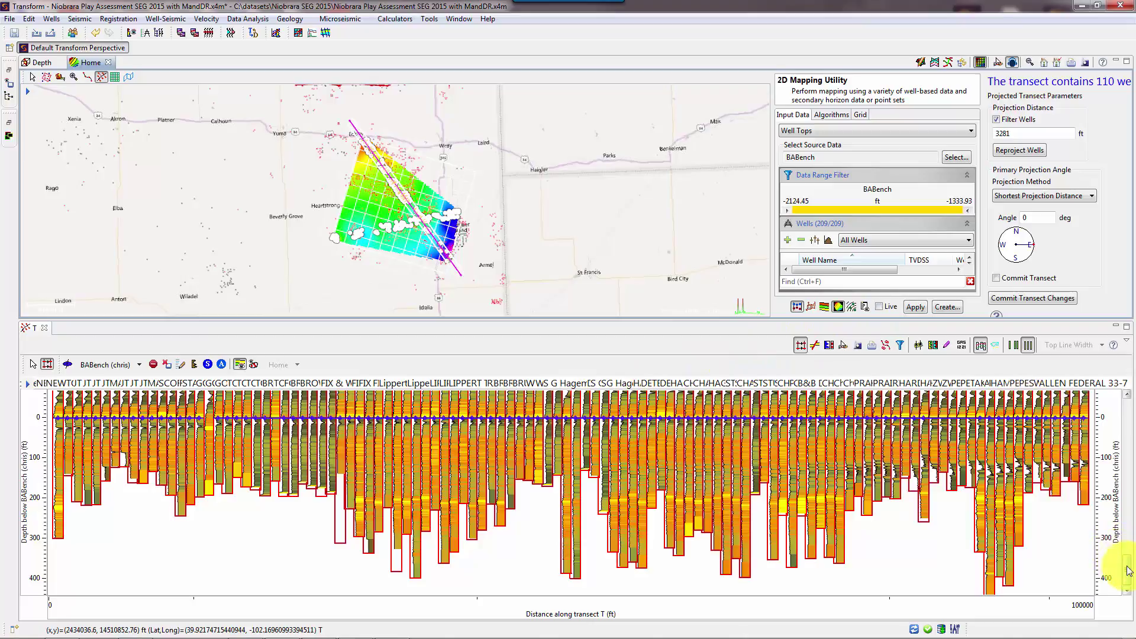
pyautogui.scroll(3, 1116, 558)
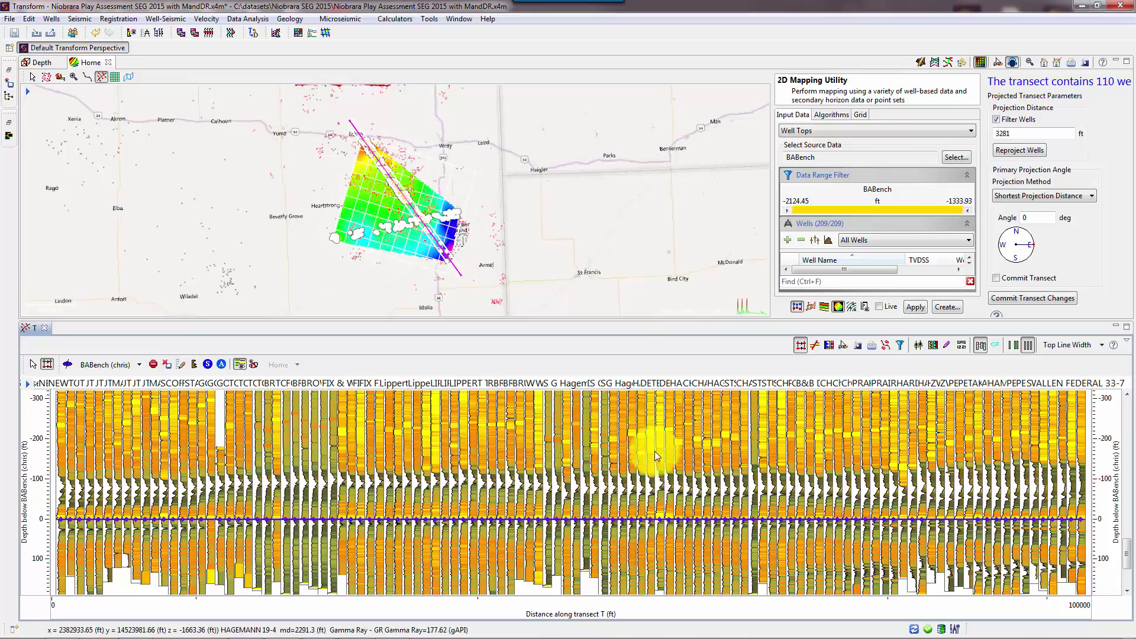
# Move transect T to the north of the mapped area so it runs roughly west to east, ending near Wray
pyautogui.scroll(5, 538, 218)
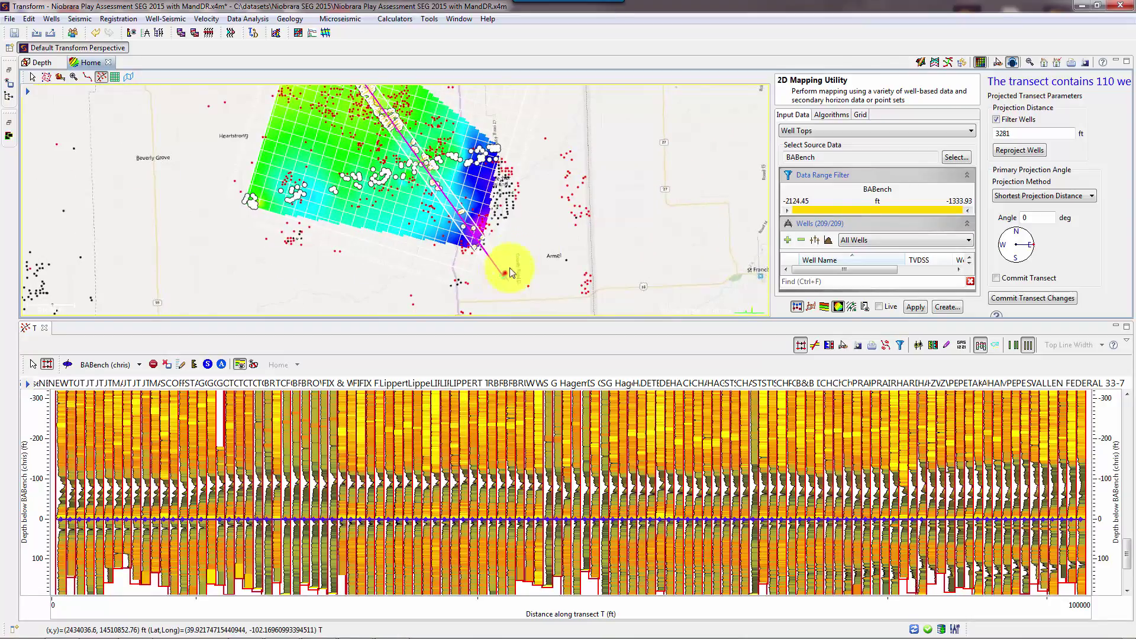
pyautogui.click(473, 97)
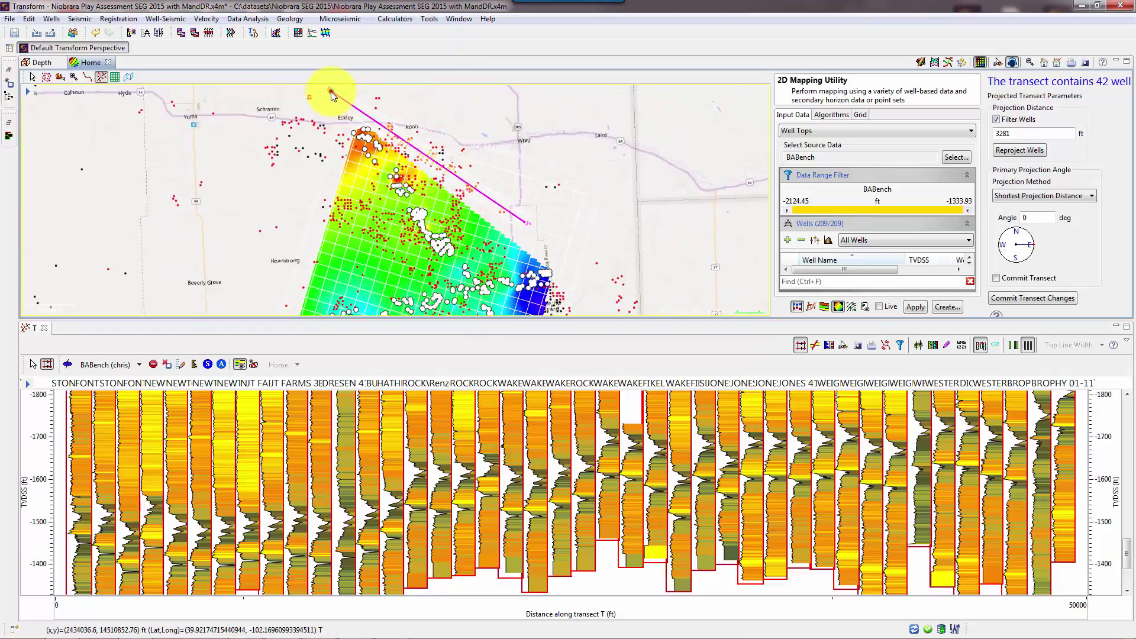
pyautogui.click(246, 156)
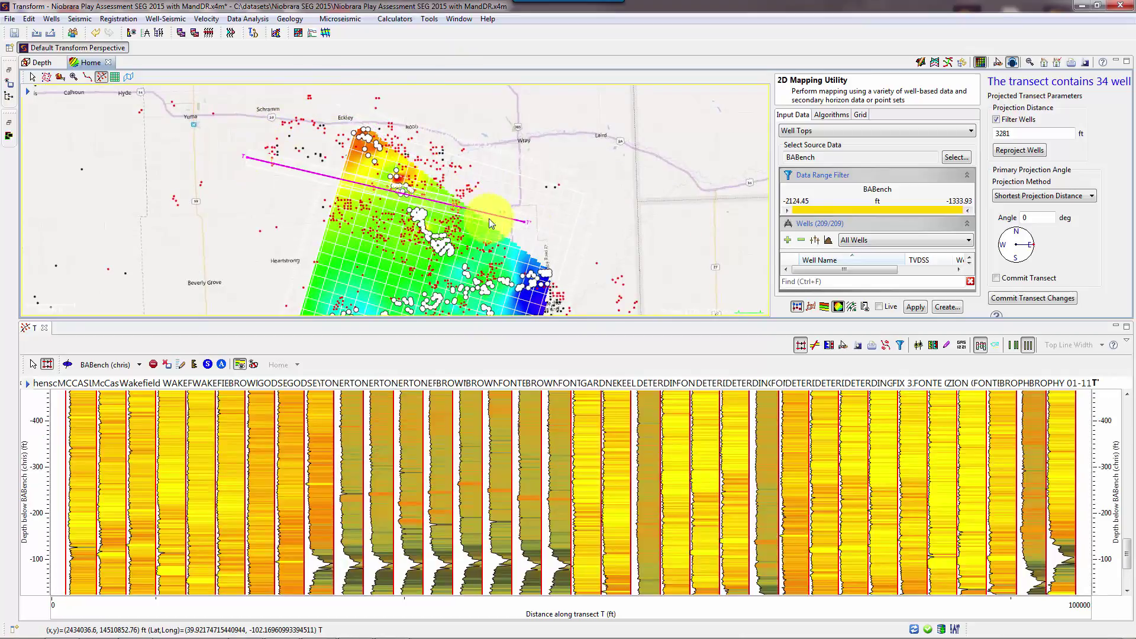
pyautogui.moveTo(503, 175); pyautogui.dragTo(512, 218)
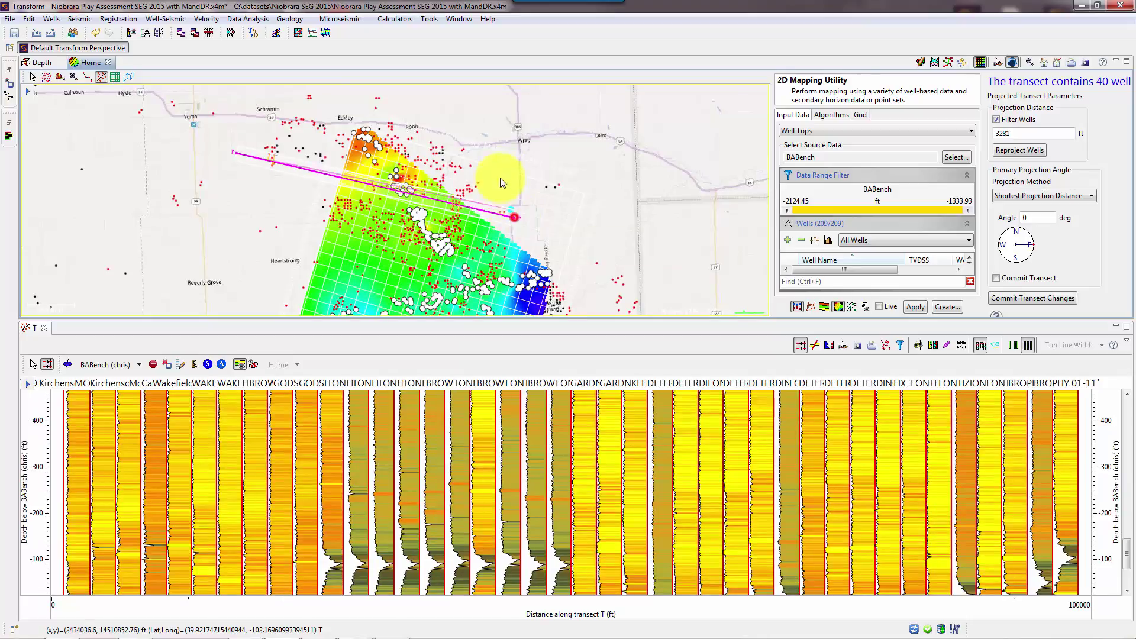
pyautogui.moveTo(496, 150); pyautogui.dragTo(495, 142)
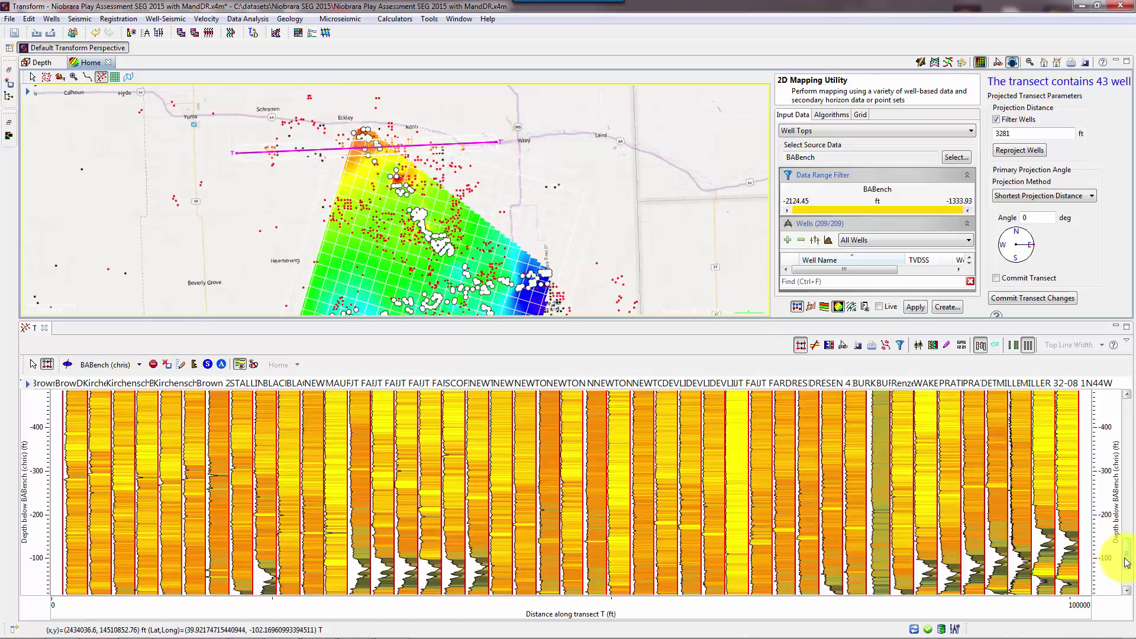
# Promote all automatic BABench picks to manual seed picks and auto-correlate the top across the west-east transect's wells
pyautogui.moveTo(1125, 562); pyautogui.dragTo(1125, 583)
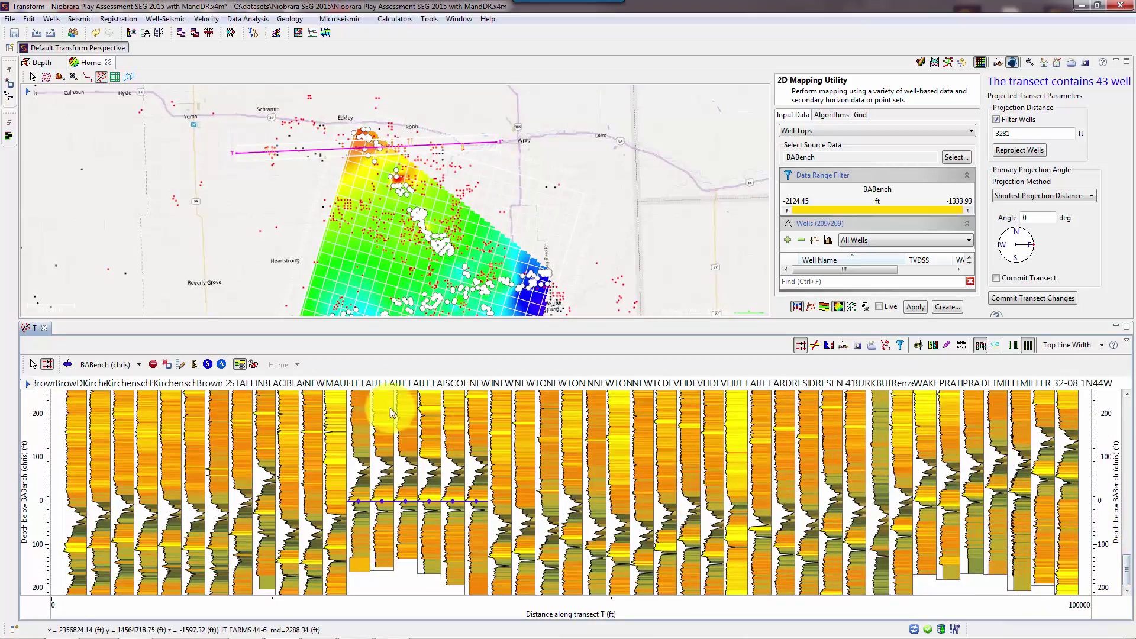
pyautogui.click(208, 365)
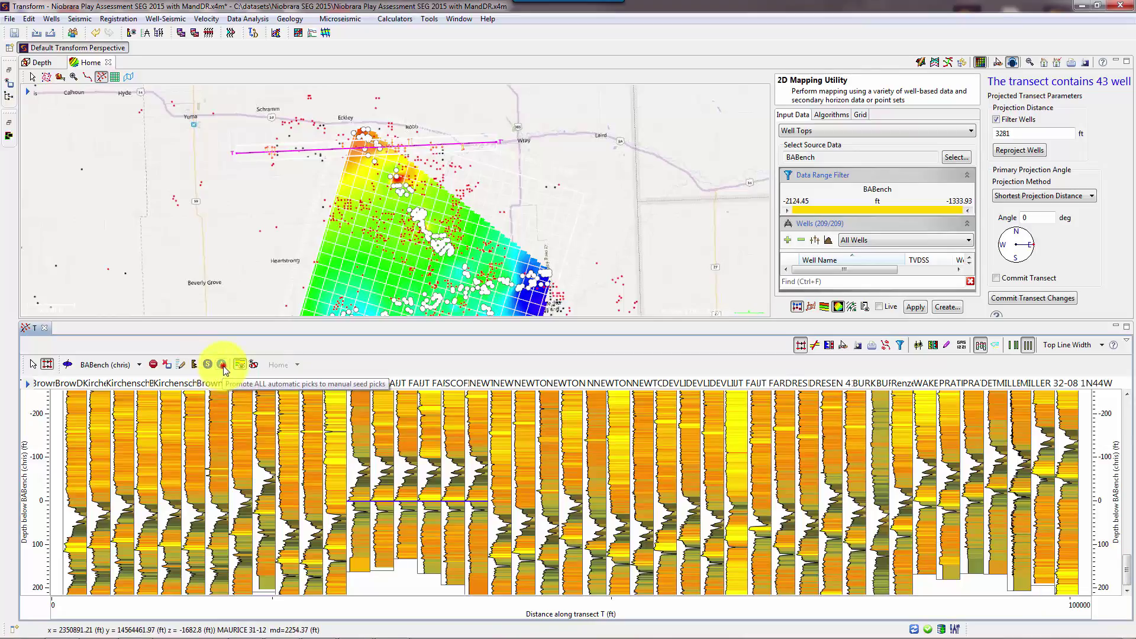
pyautogui.click(222, 365)
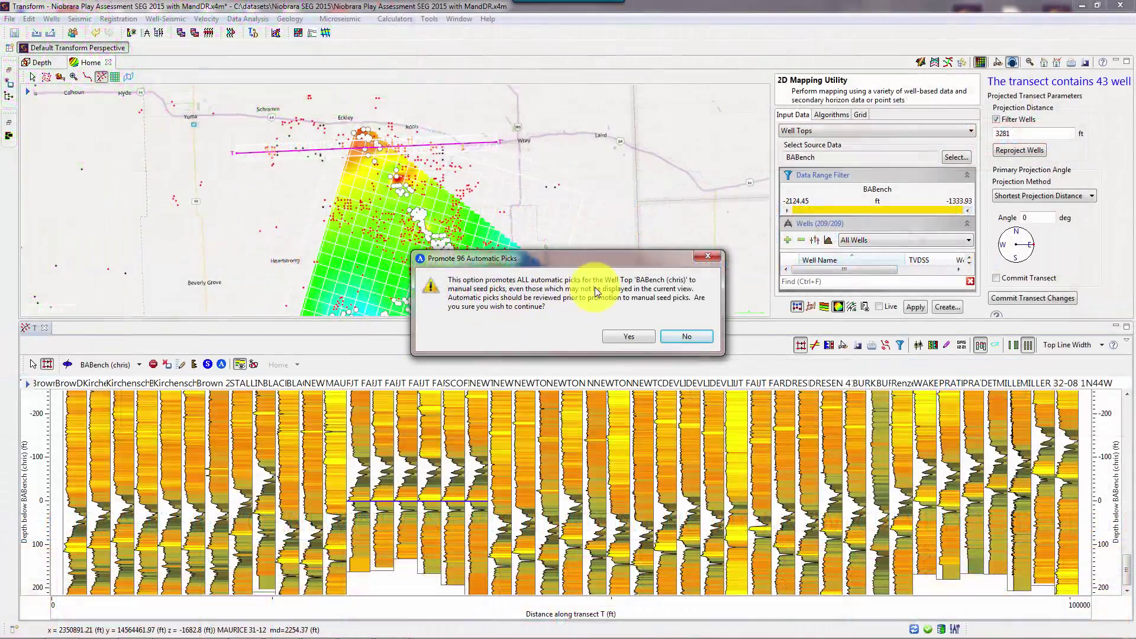
pyautogui.click(626, 336)
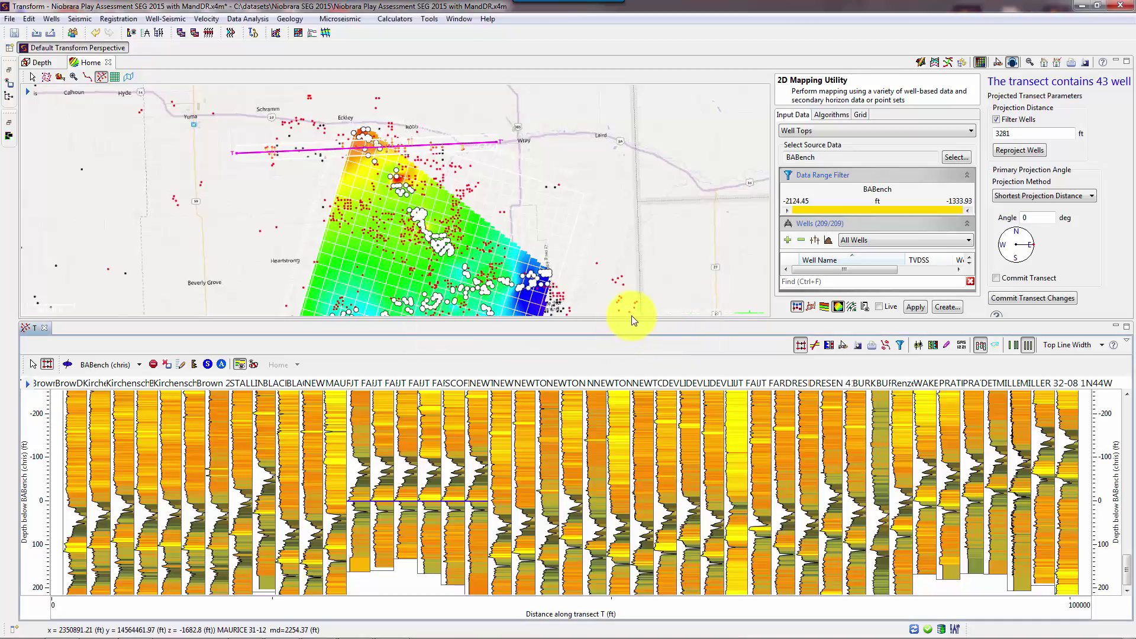
pyautogui.click(555, 481)
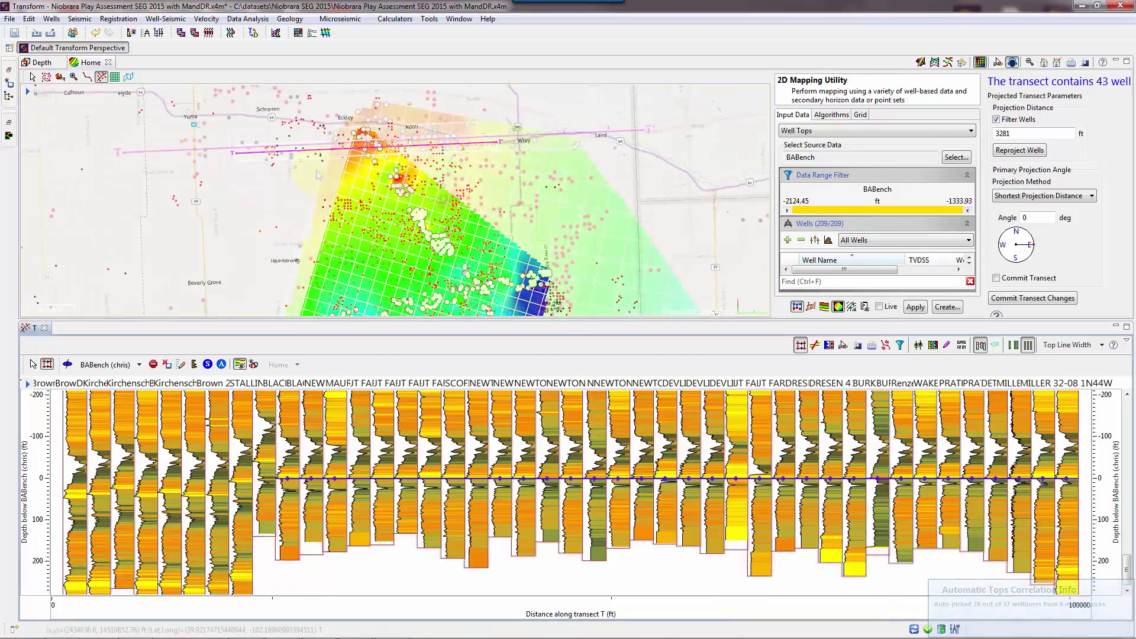
# Apply the S promotion option to the BABench picks and set the auto top picking Picker Radius to 35000 ft
pyautogui.scroll(3, 329, 143)
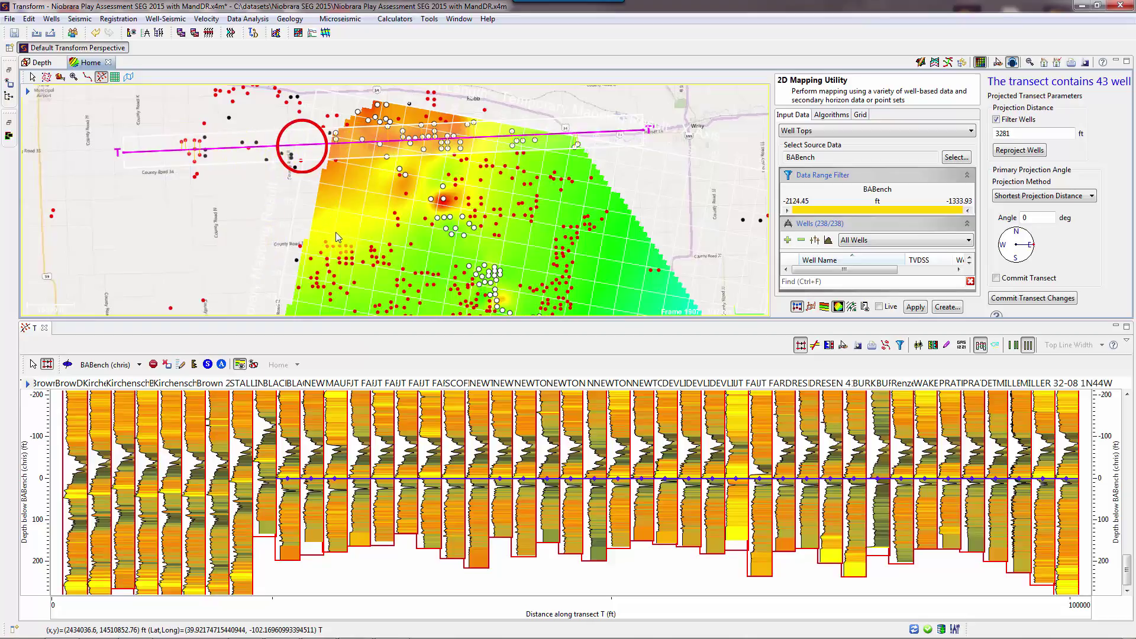
pyautogui.click(208, 365)
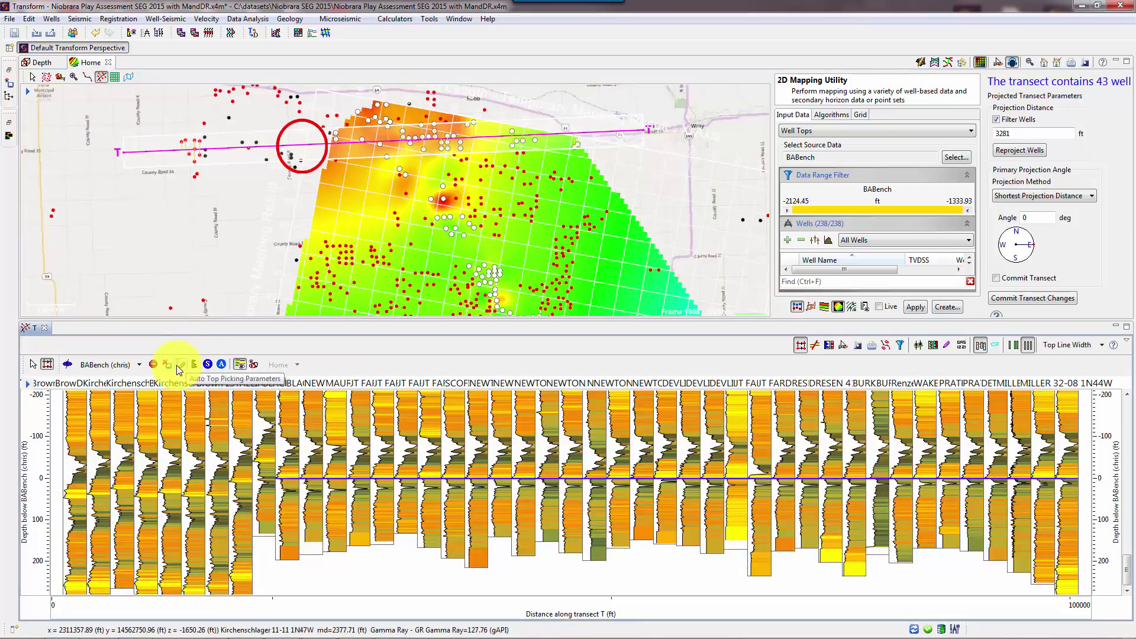
pyautogui.click(180, 366)
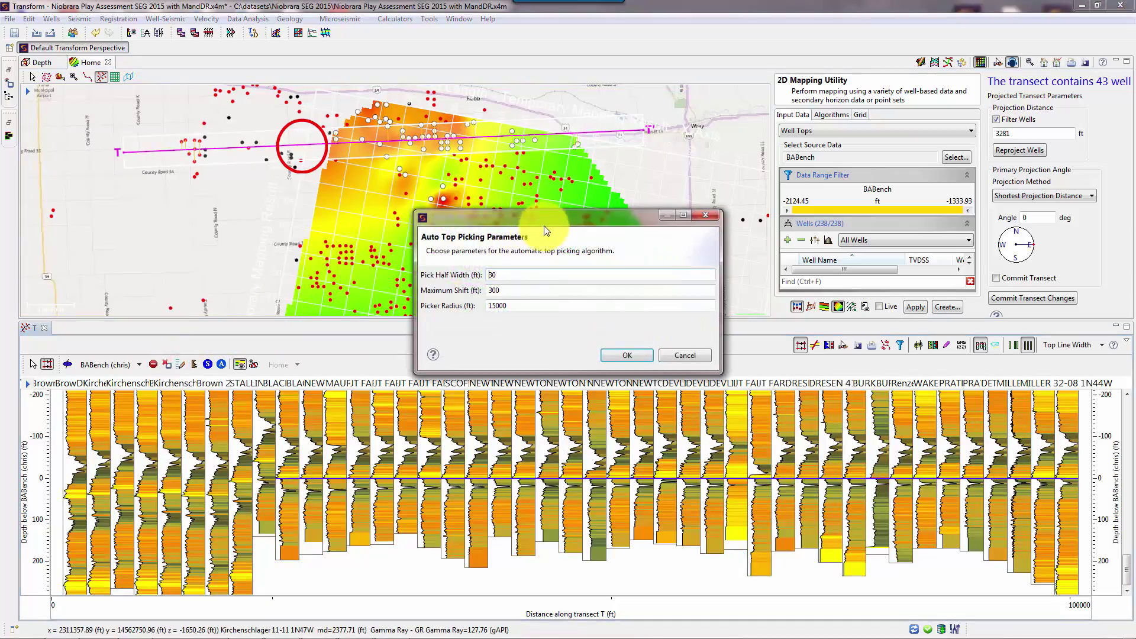
pyautogui.moveTo(542, 219); pyautogui.dragTo(793, 92)
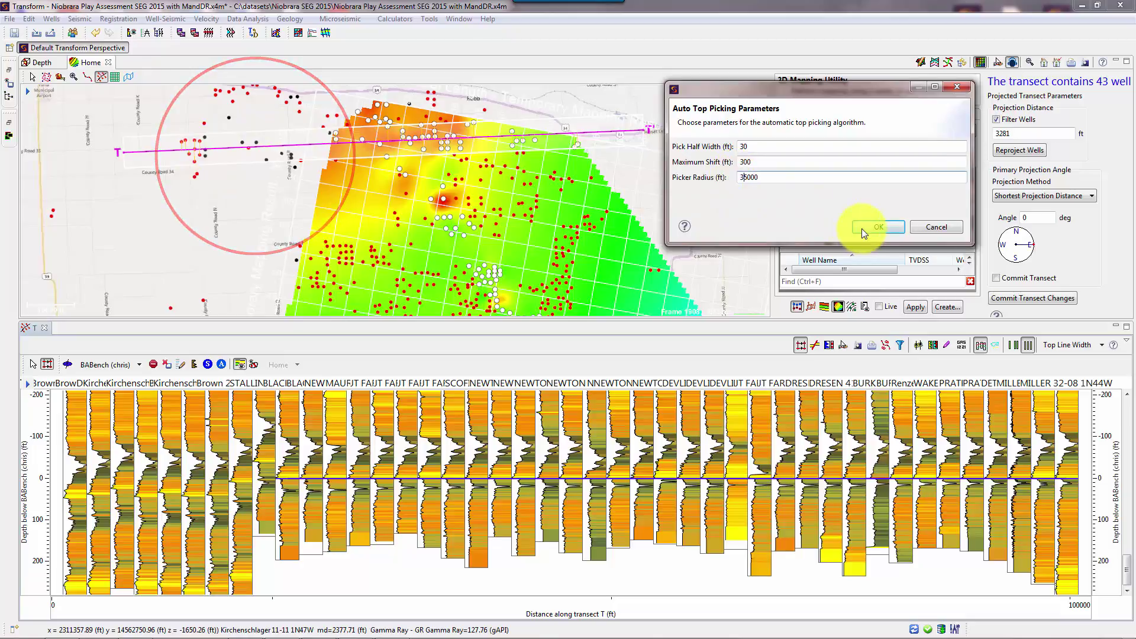
pyautogui.click(878, 227)
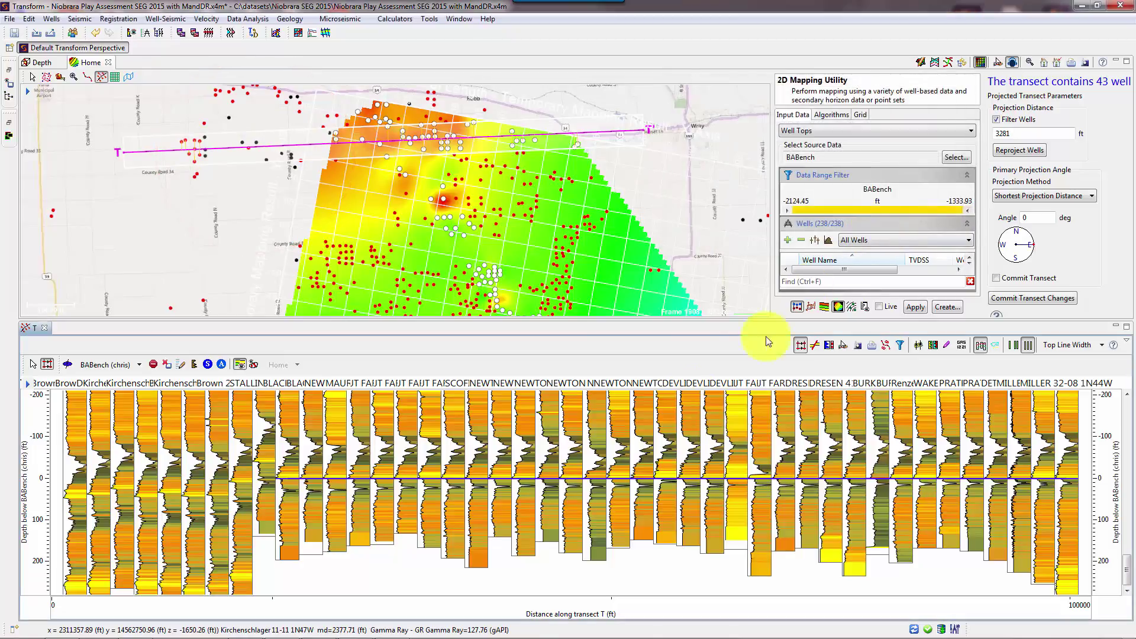
# Auto-correlate the BABench top across the remaining wells at the transect's west end and apply the picks to the map
pyautogui.click(562, 460)
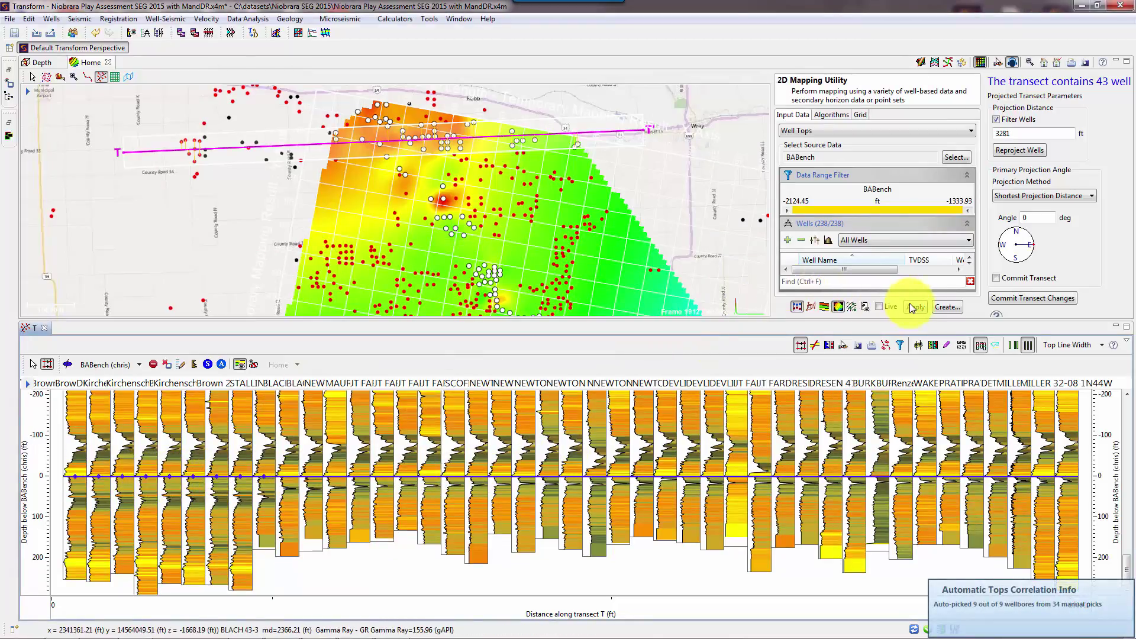
pyautogui.click(912, 308)
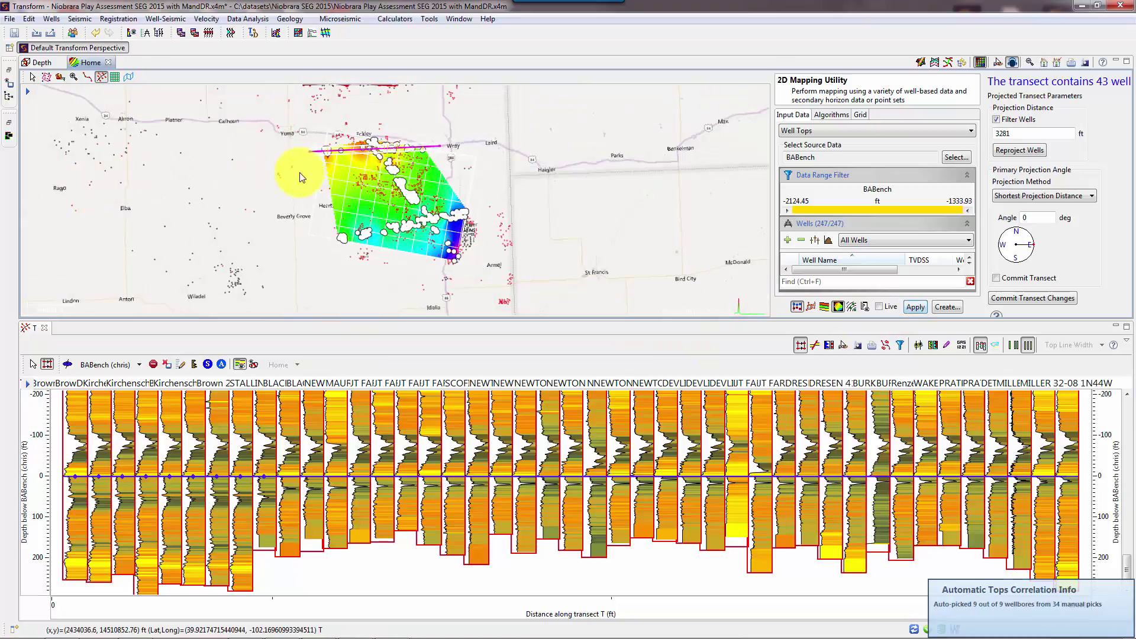
# Promote the automatic BABench picks to seeds, auto-correlate the top in the transect's western wells and apply the picks to the map
pyautogui.click(360, 170)
pyautogui.scroll(3, 410, 215)
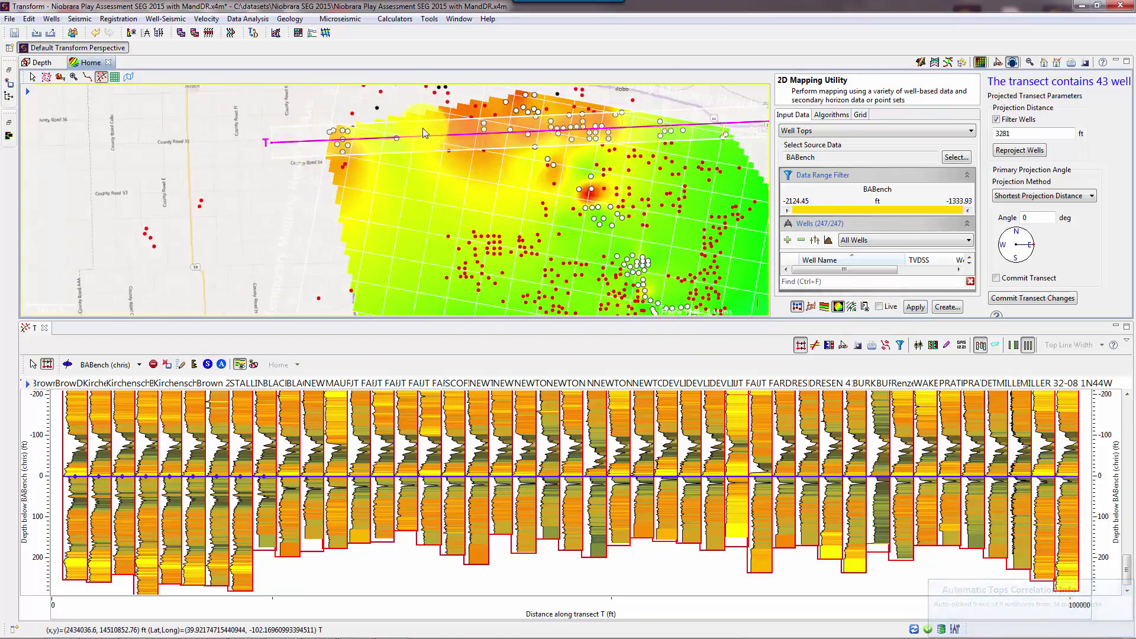
pyautogui.scroll(-3, 417, 204)
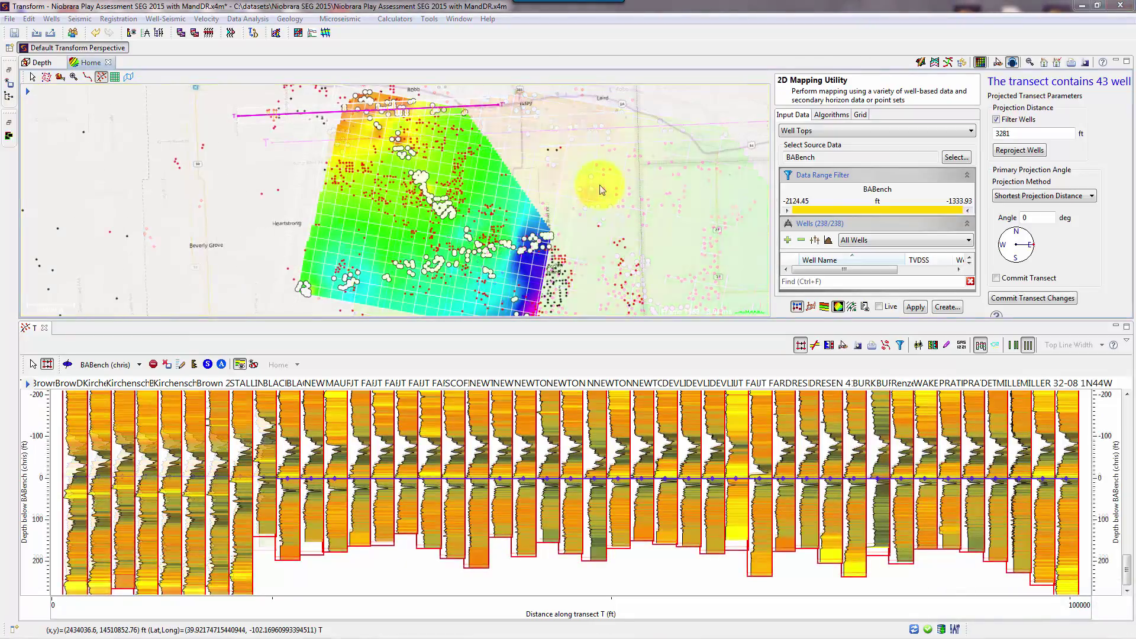
pyautogui.click(598, 190)
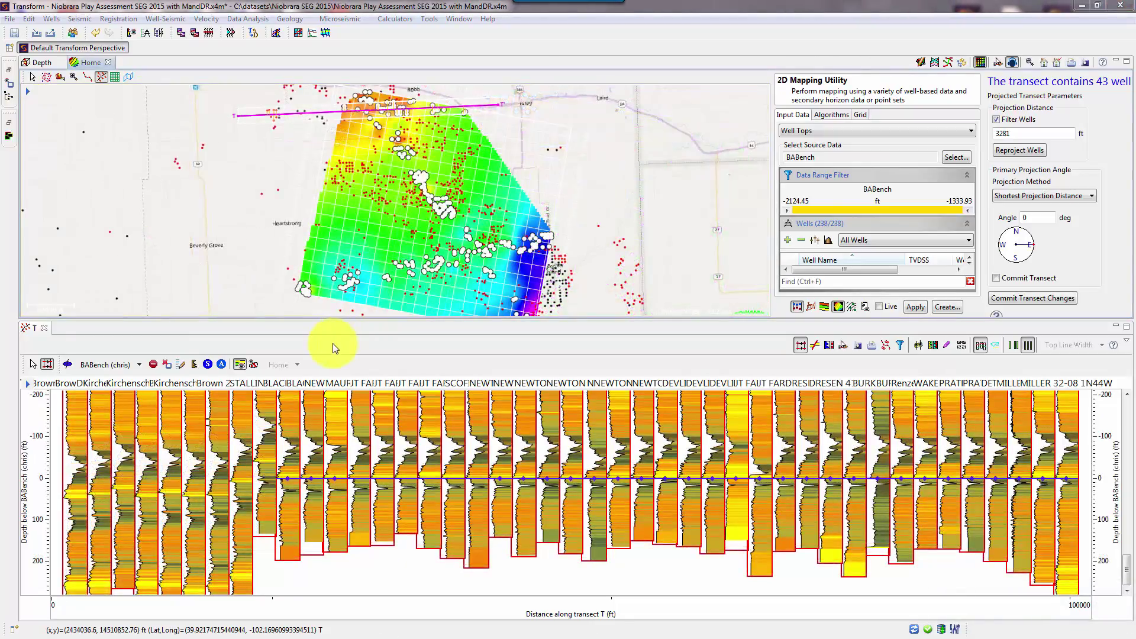
pyautogui.click(237, 363)
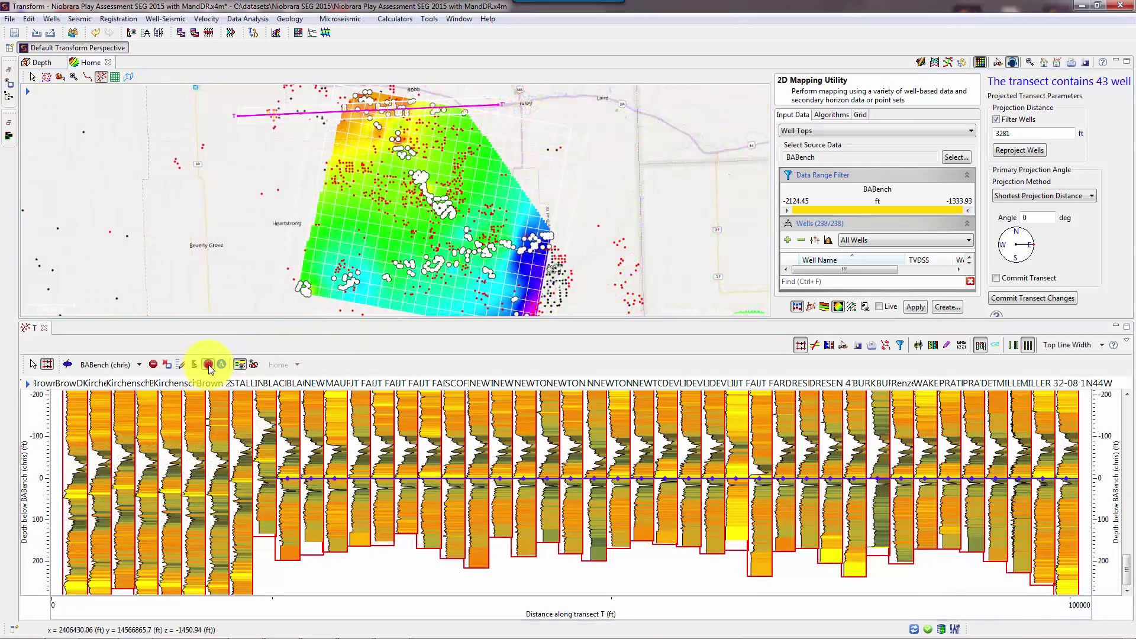
pyautogui.click(208, 365)
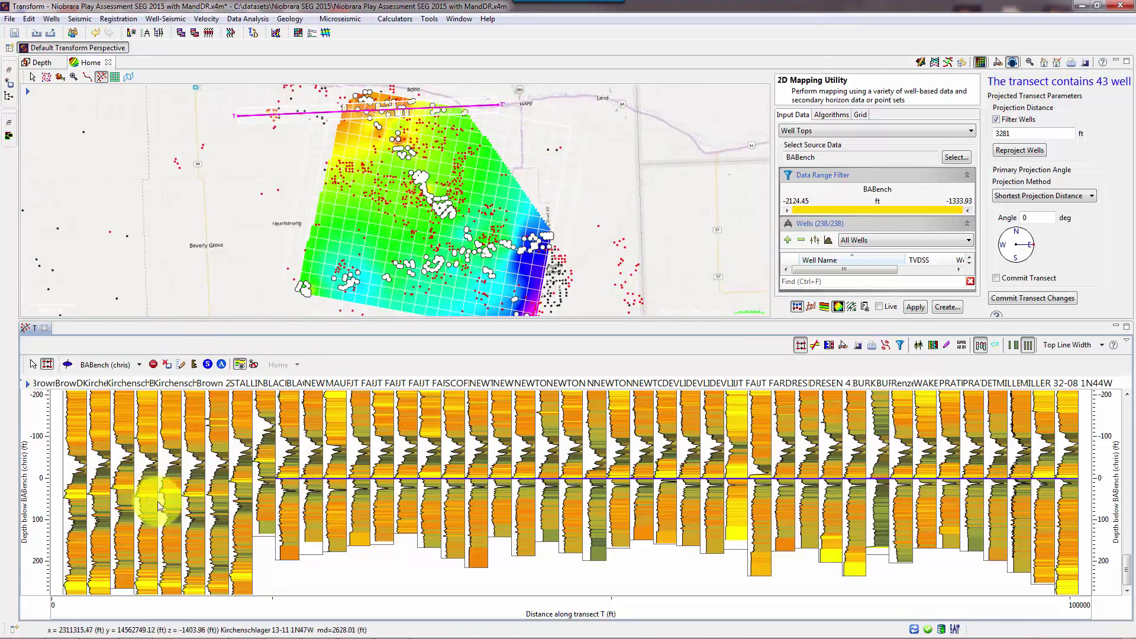
pyautogui.click(281, 450)
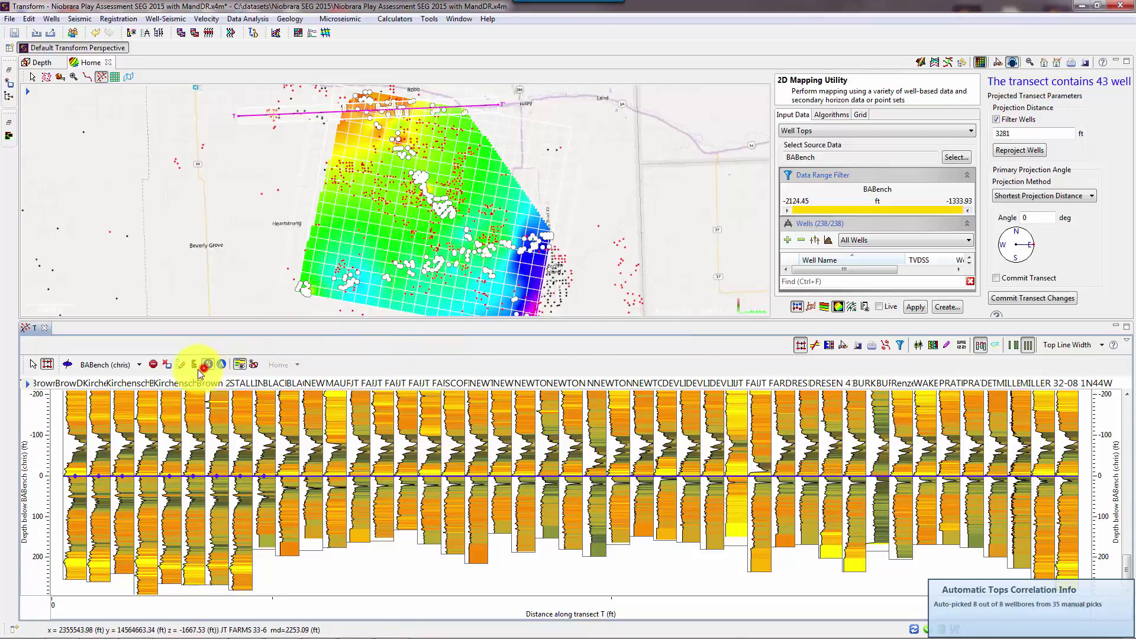
pyautogui.click(909, 305)
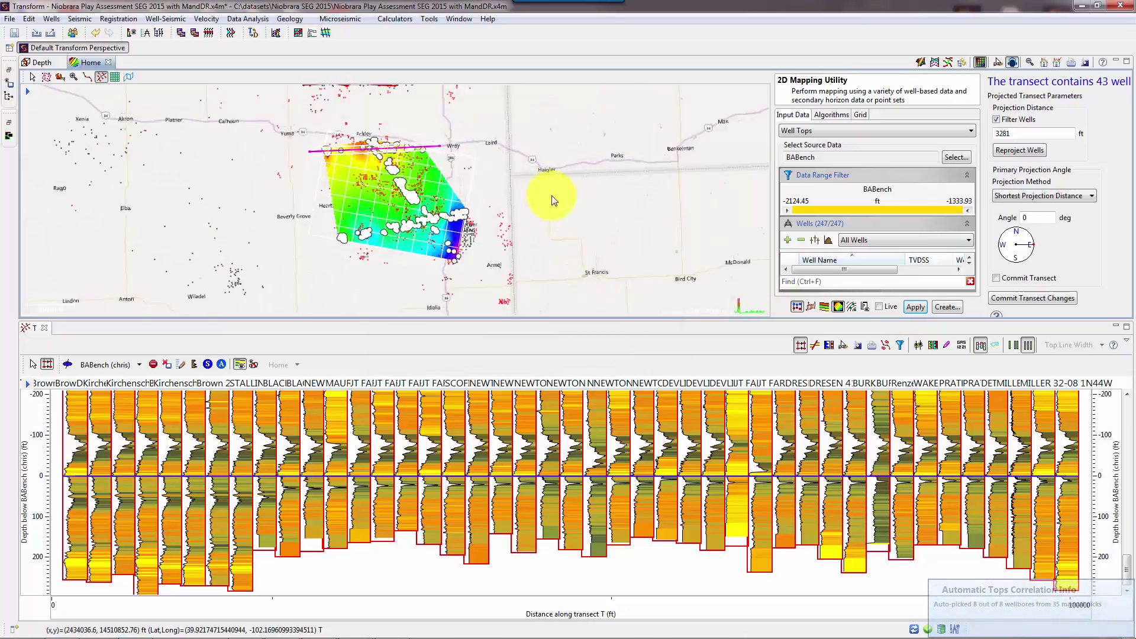
# Draw a closed noded polygon around the whole mapped field, with a margin beyond its outermost wells, to select them
pyautogui.scroll(3, 598, 230)
pyautogui.moveTo(569, 188); pyautogui.dragTo(588, 213)
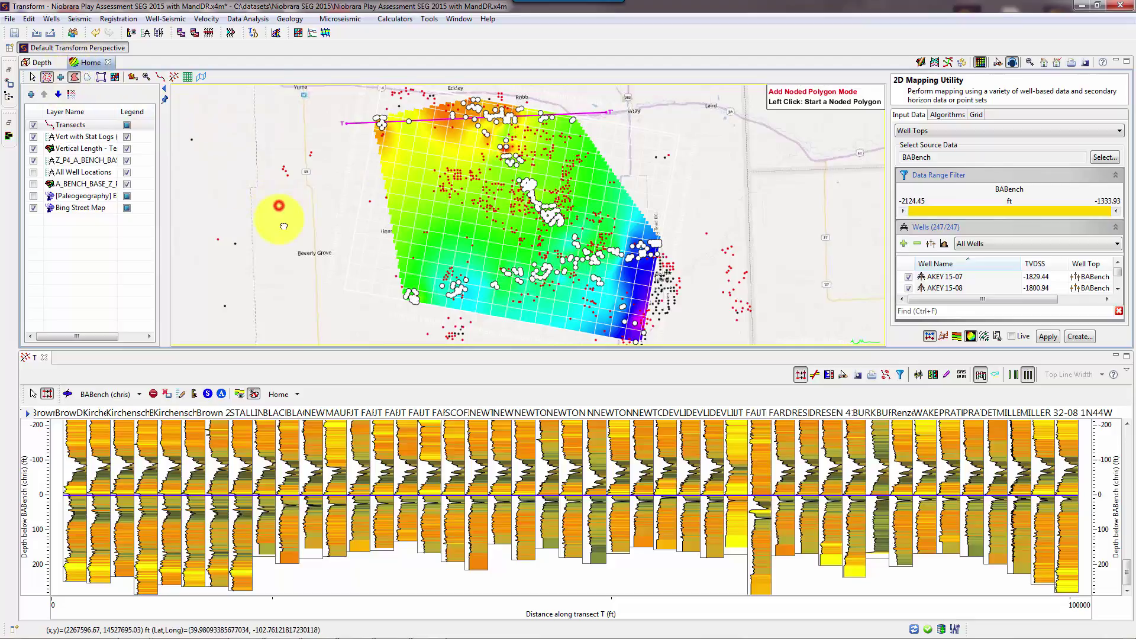
pyautogui.scroll(-3, 280, 220)
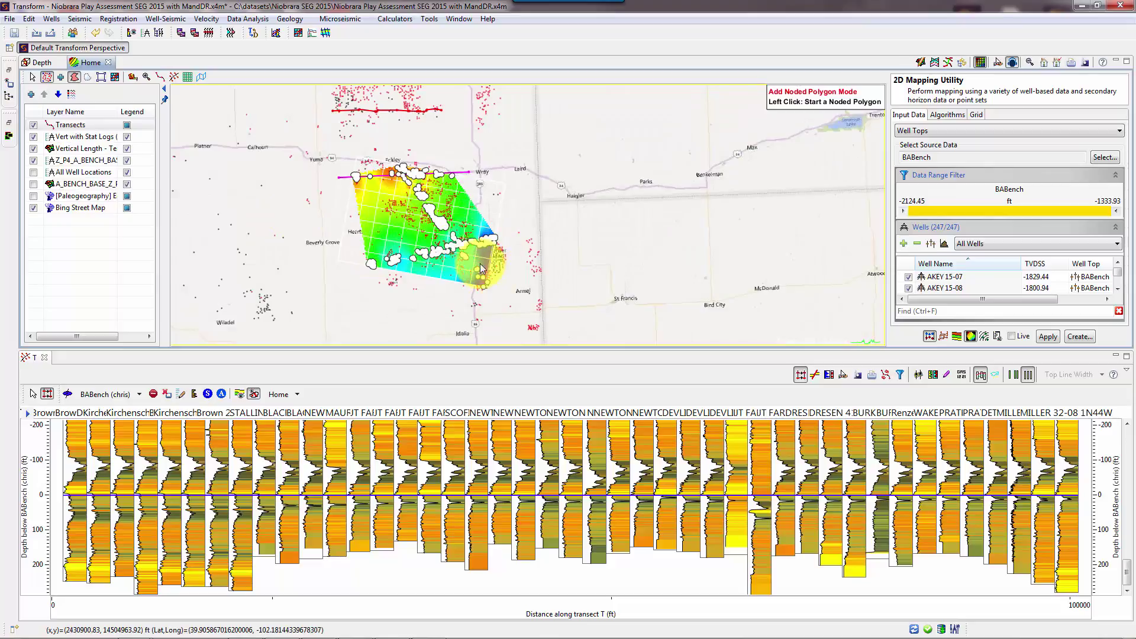
pyautogui.moveTo(435, 200); pyautogui.dragTo(504, 204)
pyautogui.scroll(3, 503, 204)
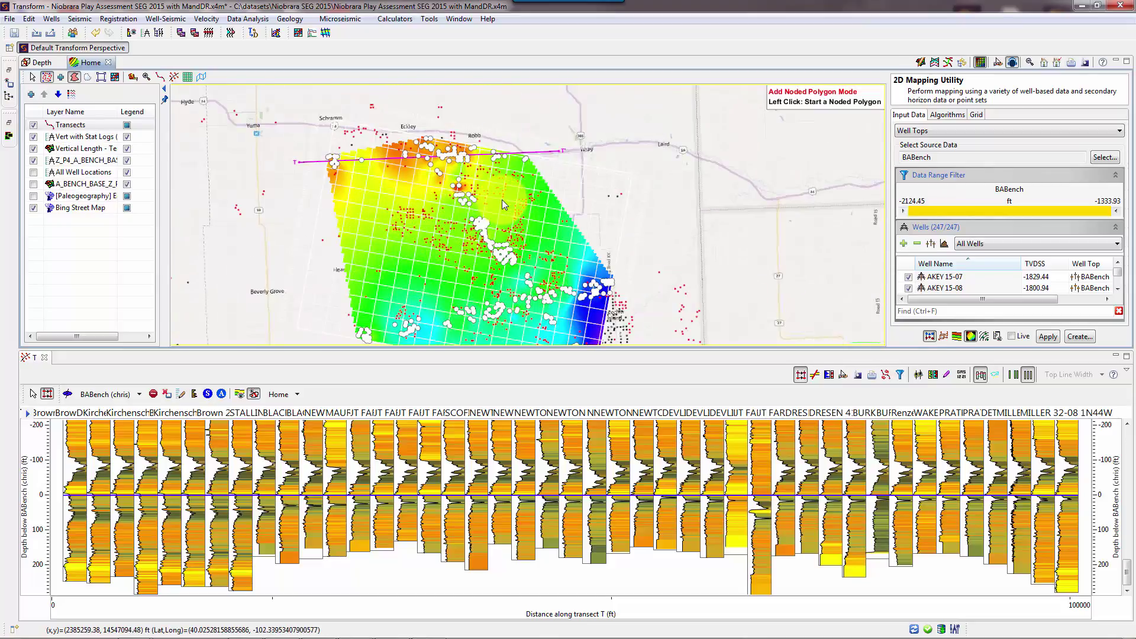
pyautogui.moveTo(655, 213); pyautogui.dragTo(671, 232)
pyautogui.click(362, 95)
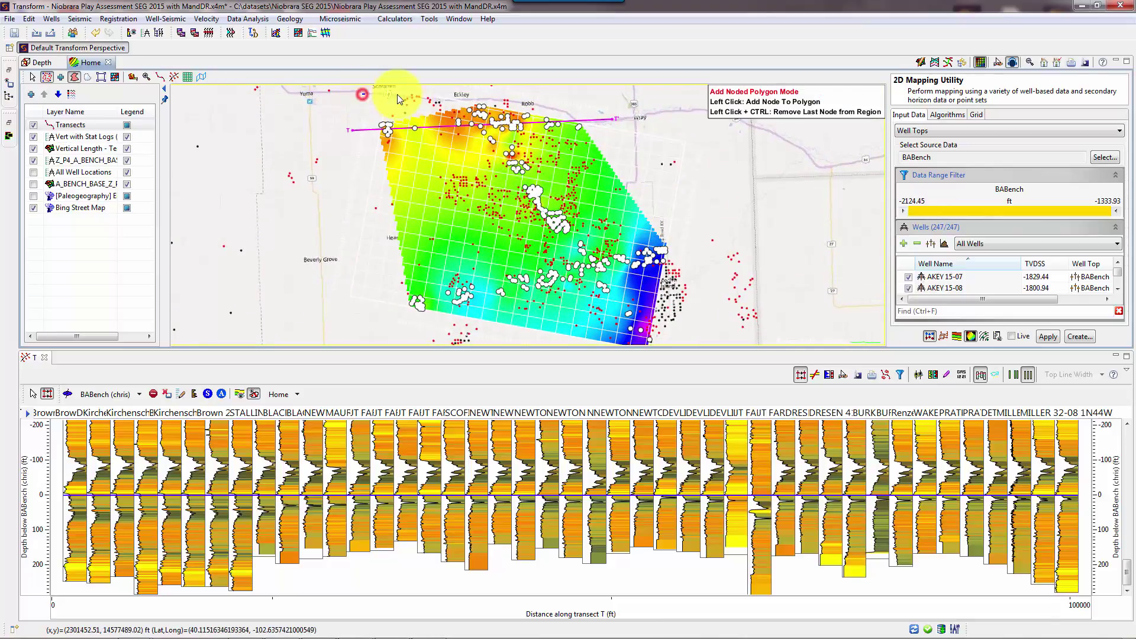
pyautogui.click(608, 95)
pyautogui.click(715, 162)
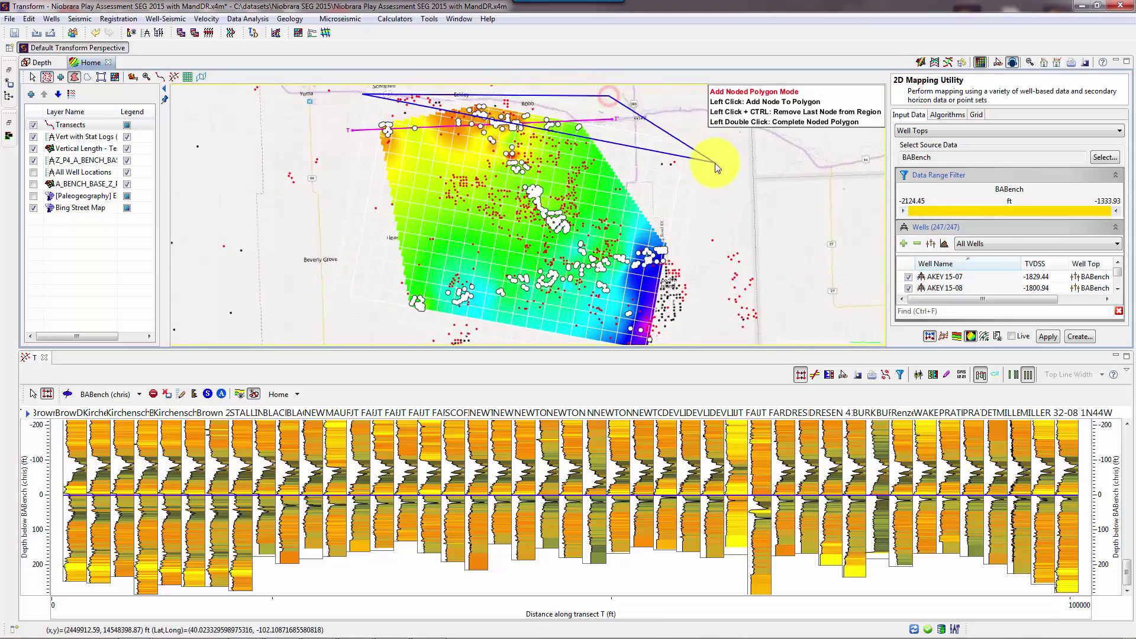
pyautogui.click(714, 242)
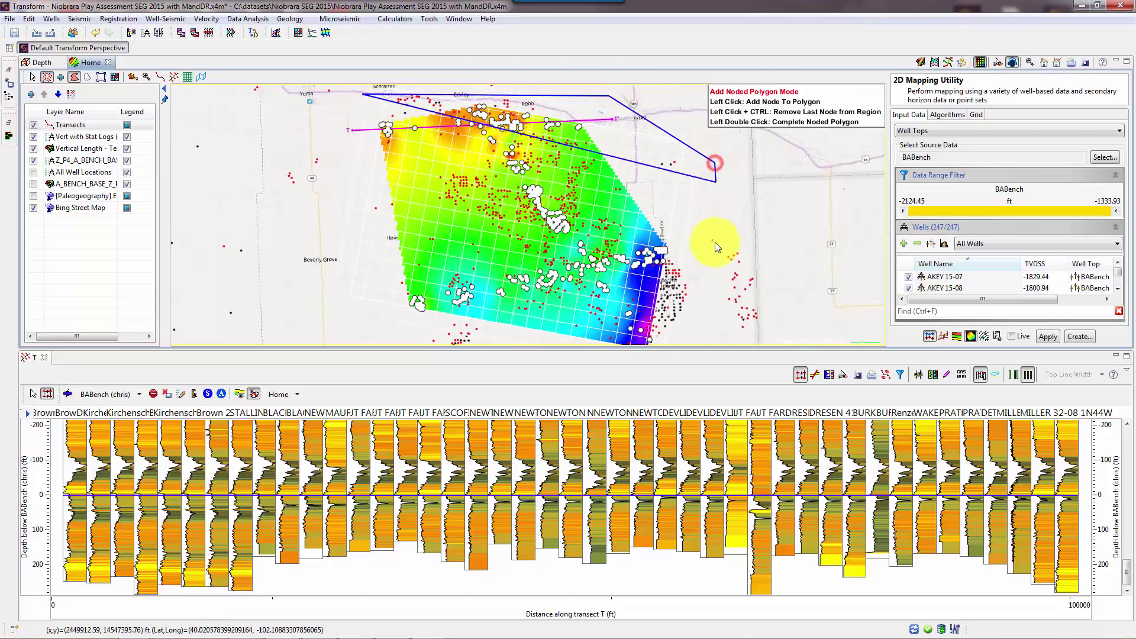
pyautogui.click(696, 329)
pyautogui.scroll(-2, 696, 329)
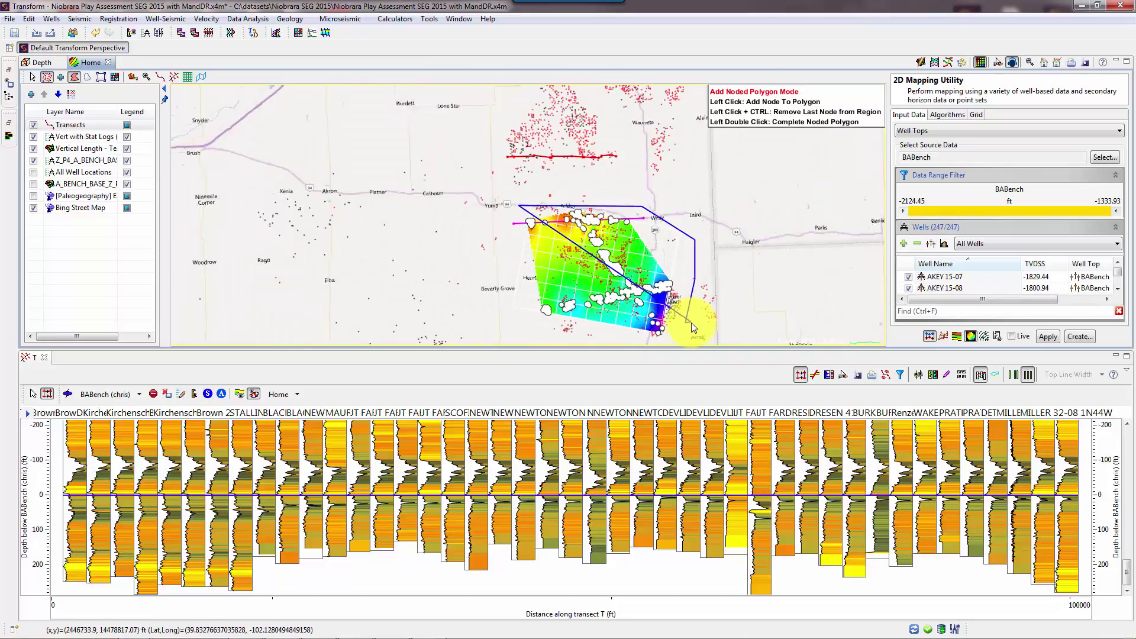
pyautogui.press('Left')
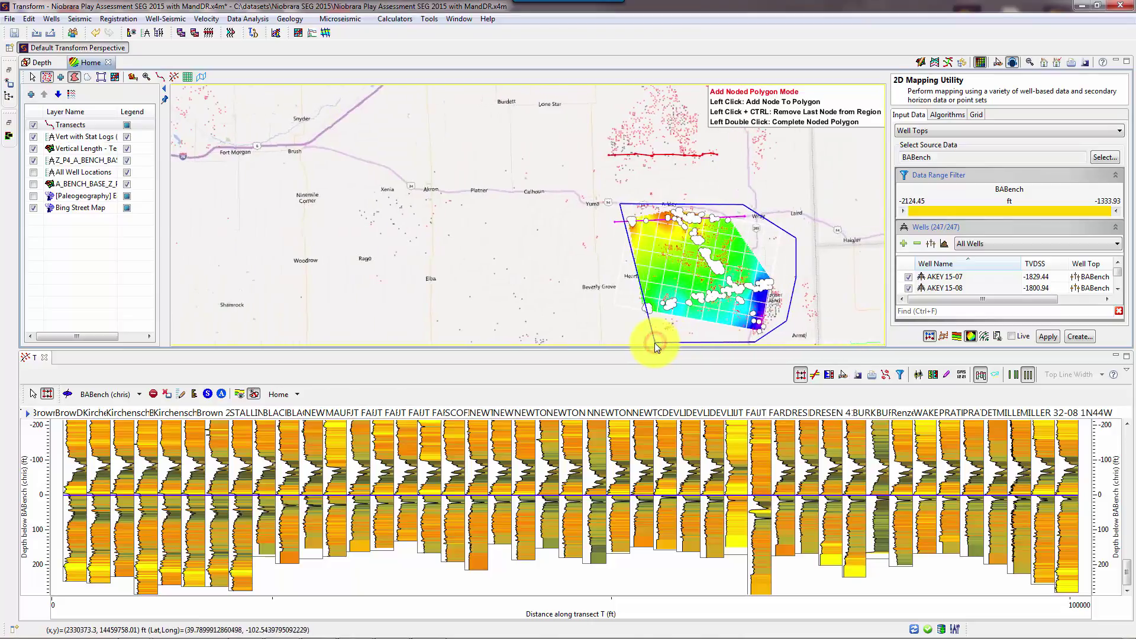
pyautogui.click(527, 338)
pyautogui.click(596, 259)
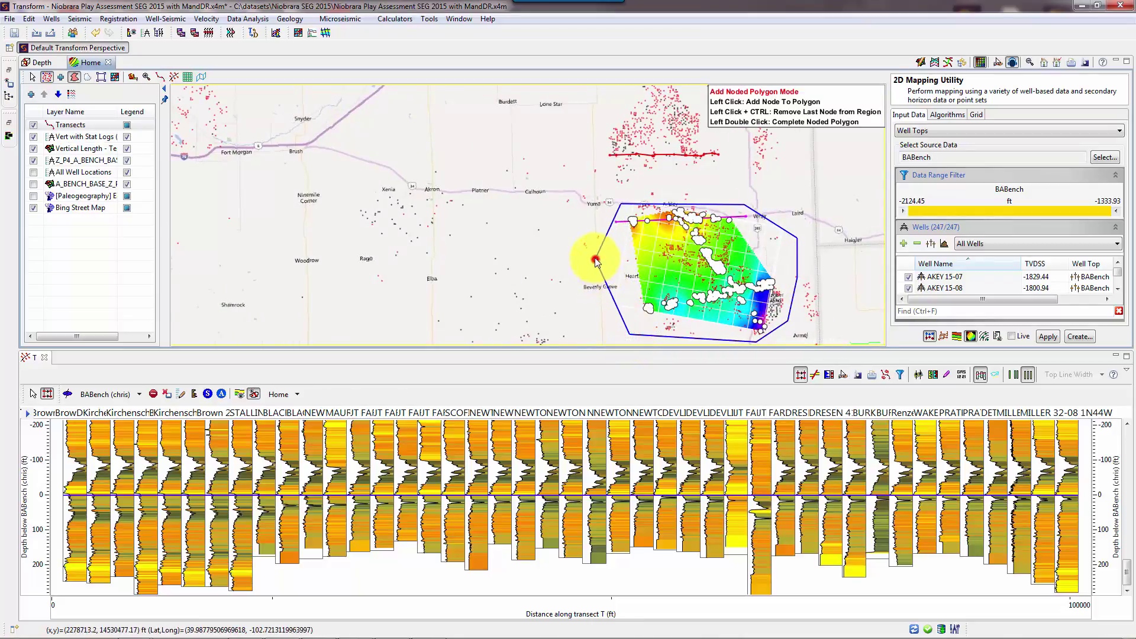
pyautogui.doubleClick(603, 220)
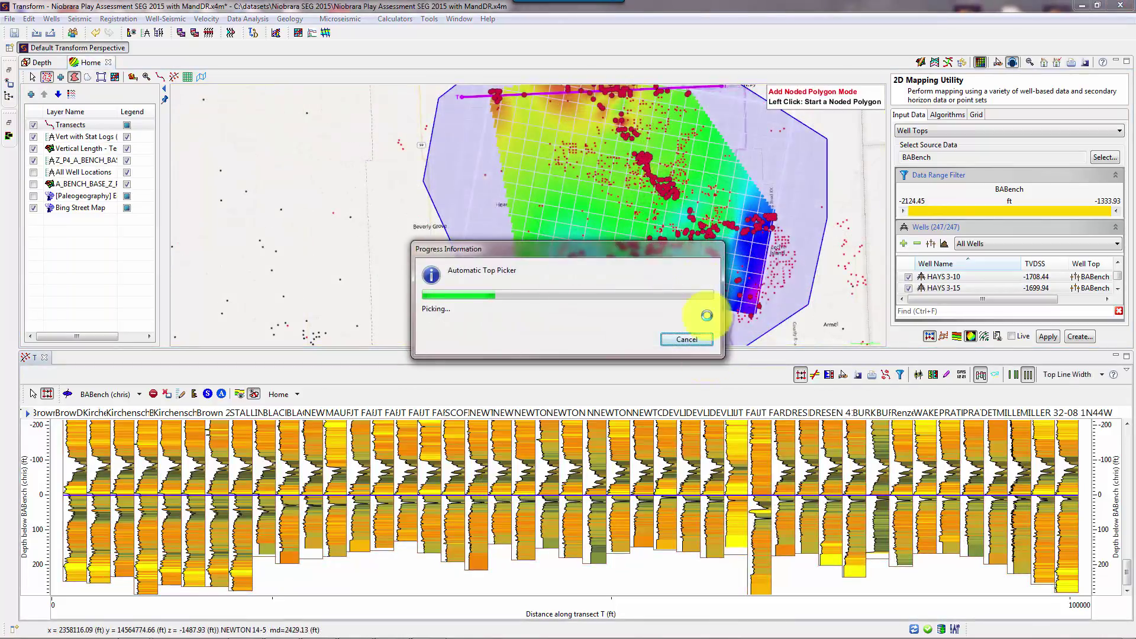
# Auto-correlate the BABench top across all wells inside the polygon and apply the picks to the 2D map
pyautogui.moveTo(578, 253); pyautogui.dragTo(427, 211)
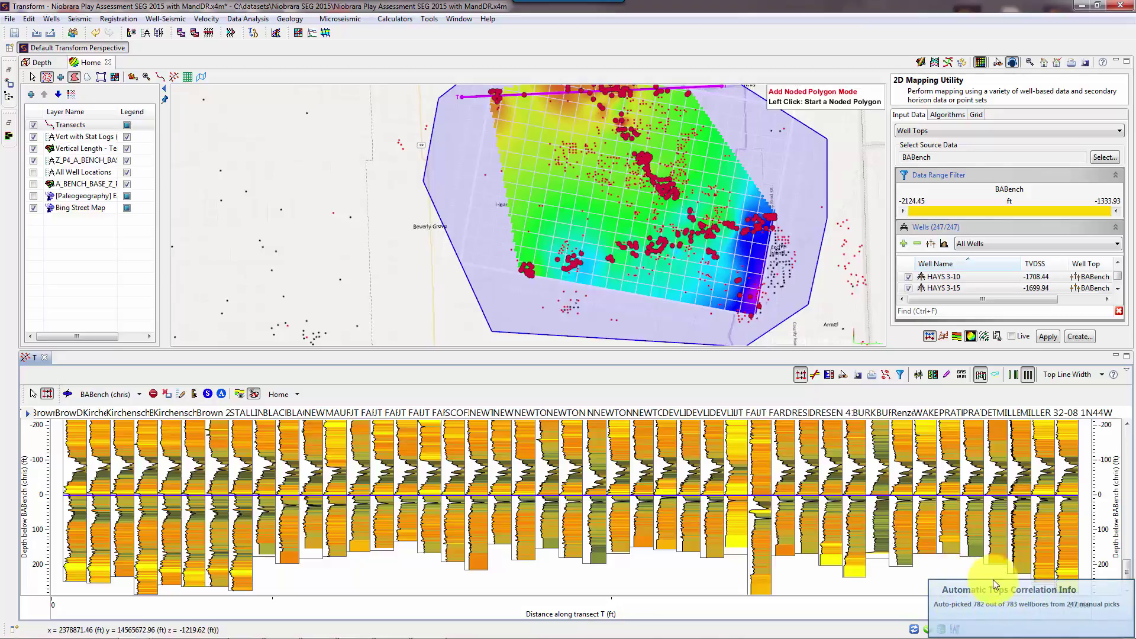
pyautogui.click(1048, 337)
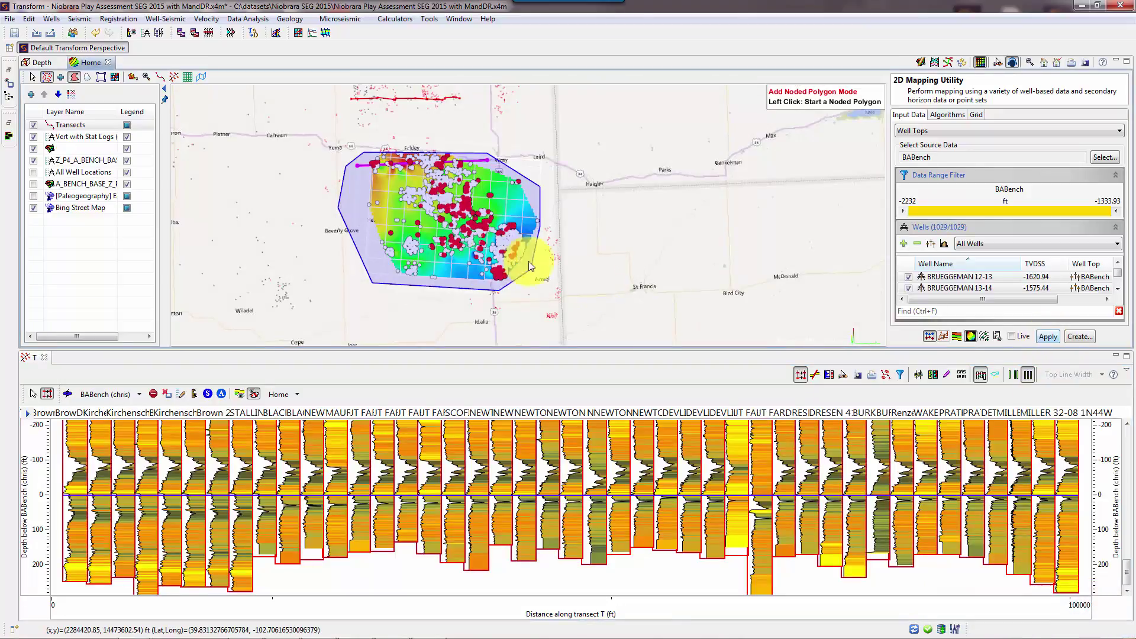
pyautogui.scroll(2, 700, 217)
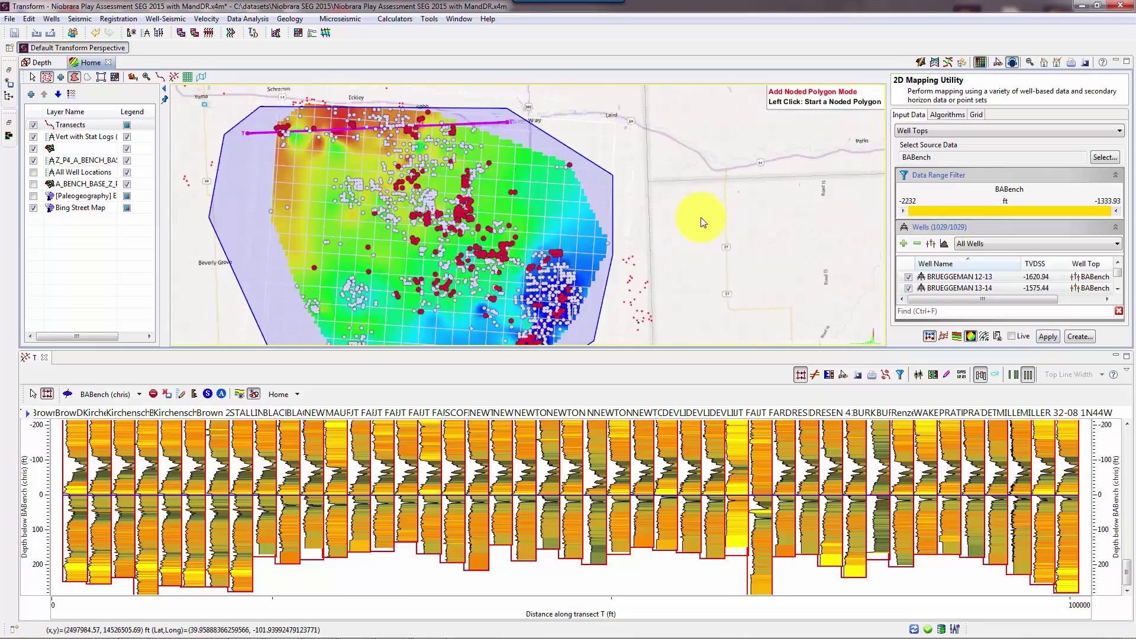
# Clear the polygon and its well selection from the map
pyautogui.rightClick(338, 253)
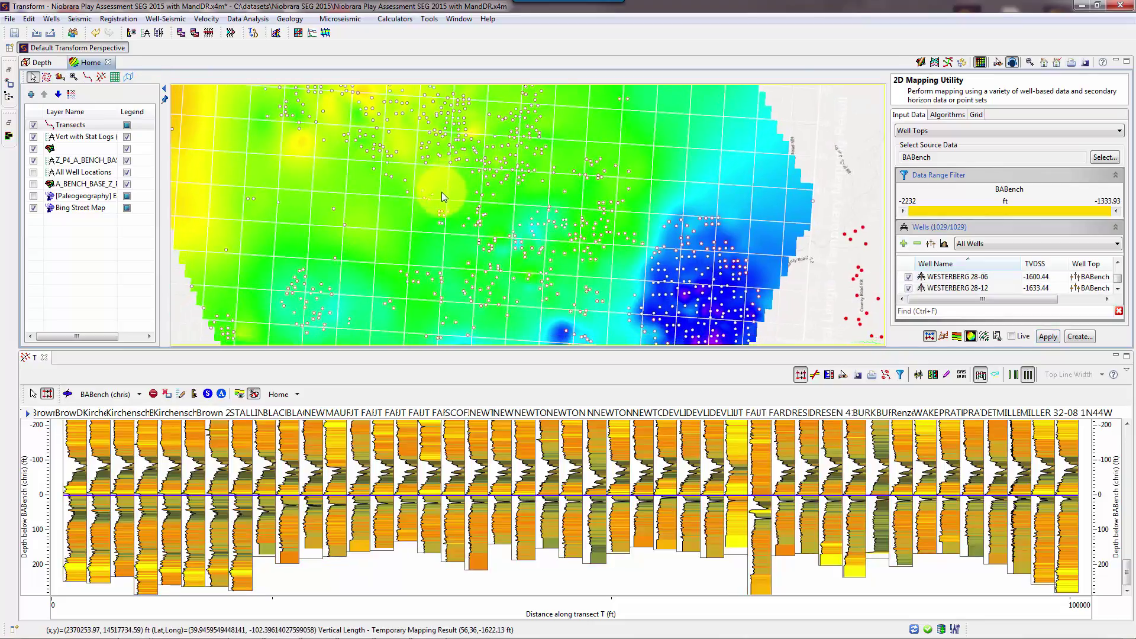
pyautogui.scroll(-2, 439, 195)
pyautogui.moveTo(453, 249); pyautogui.dragTo(562, 285)
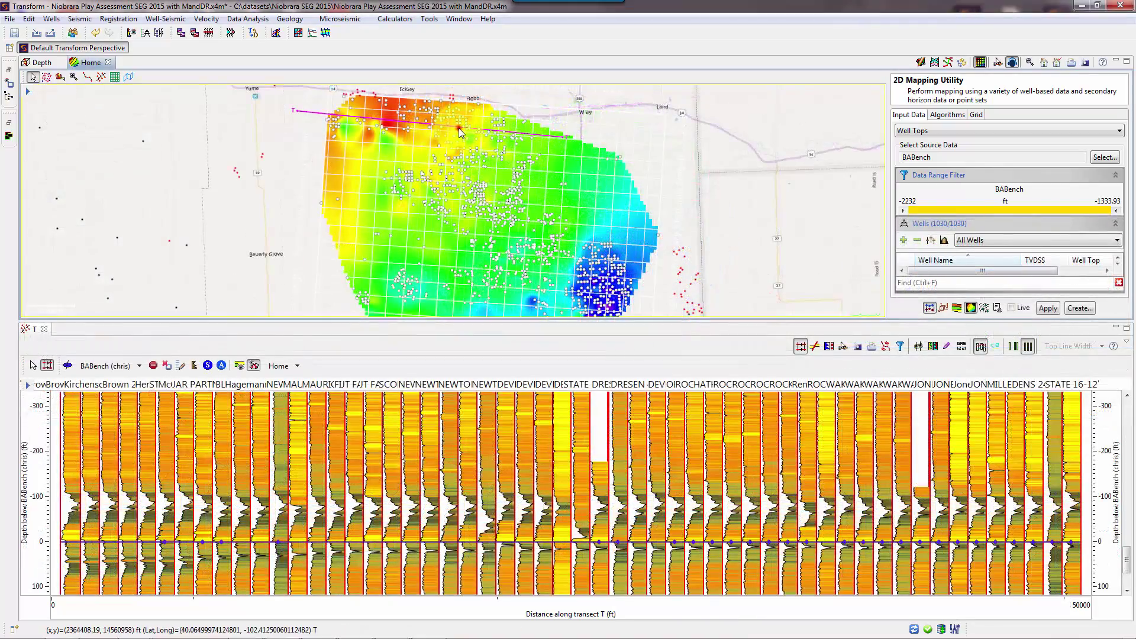
# Open projected transect T for editing and move it south so it crosses the middle of the mapped field
pyautogui.rightClick(459, 128)
pyautogui.click(517, 153)
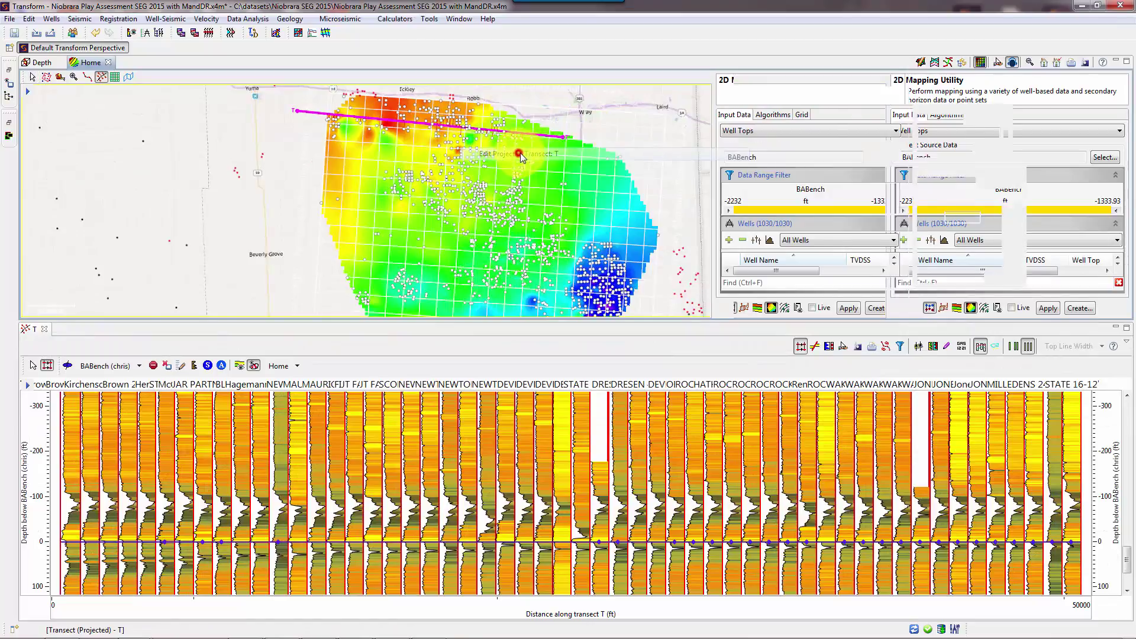
pyautogui.moveTo(597, 226); pyautogui.dragTo(613, 222)
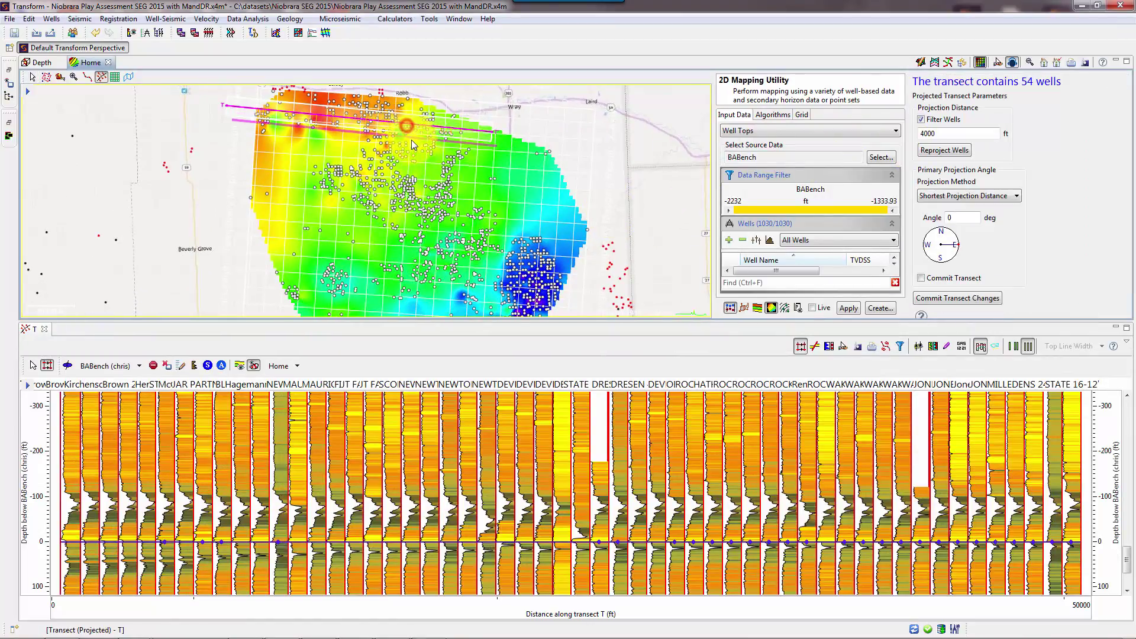
pyautogui.moveTo(411, 139); pyautogui.dragTo(457, 210)
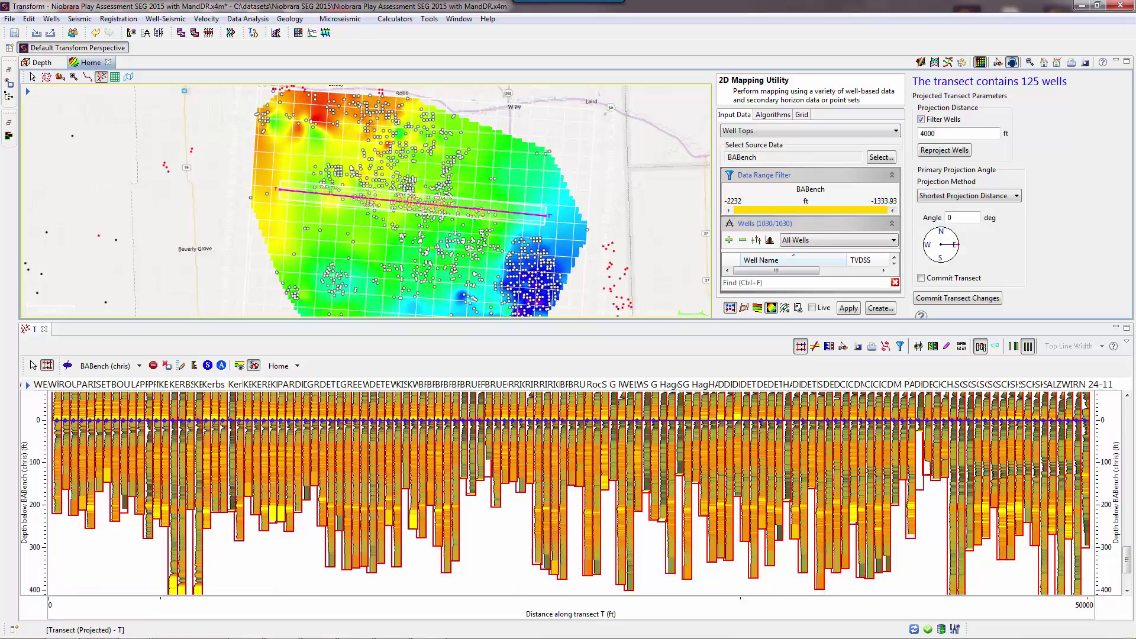
# Swing transect T's ends to run from the field's northwest to the southeastern well cluster and review the BABench picks along it
pyautogui.moveTo(1125, 559); pyautogui.dragTo(1116, 533)
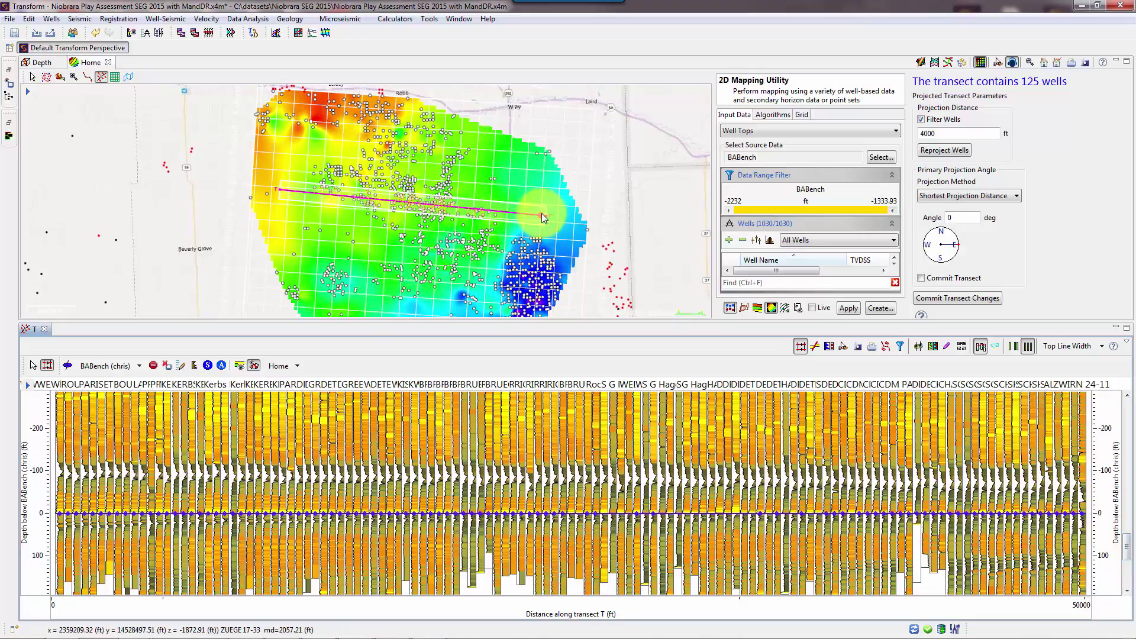
pyautogui.moveTo(545, 220); pyautogui.dragTo(559, 293)
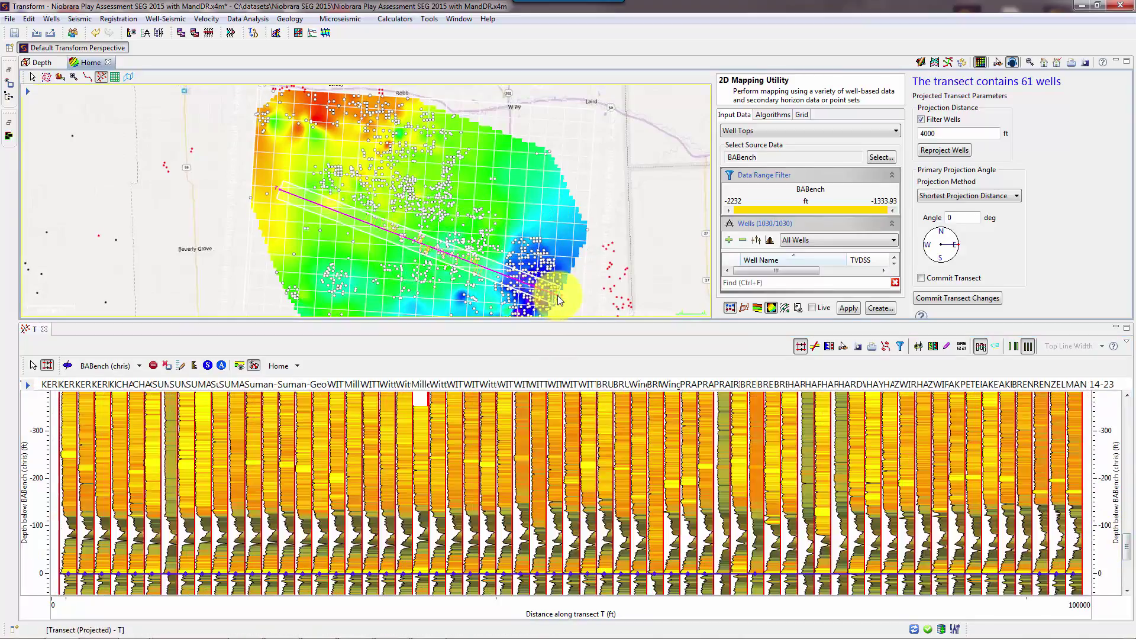
pyautogui.moveTo(280, 196); pyautogui.dragTo(313, 112)
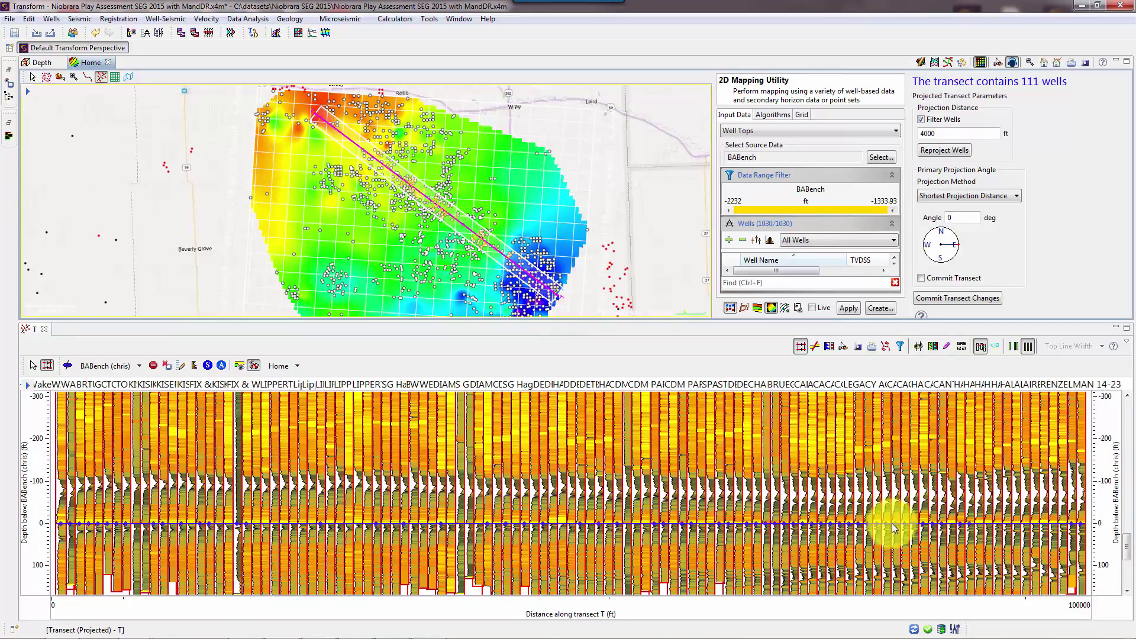
# Reposition transect T to run west to east along the field's southern edge and reapply the BABench map
pyautogui.moveTo(317, 119); pyautogui.dragTo(304, 280)
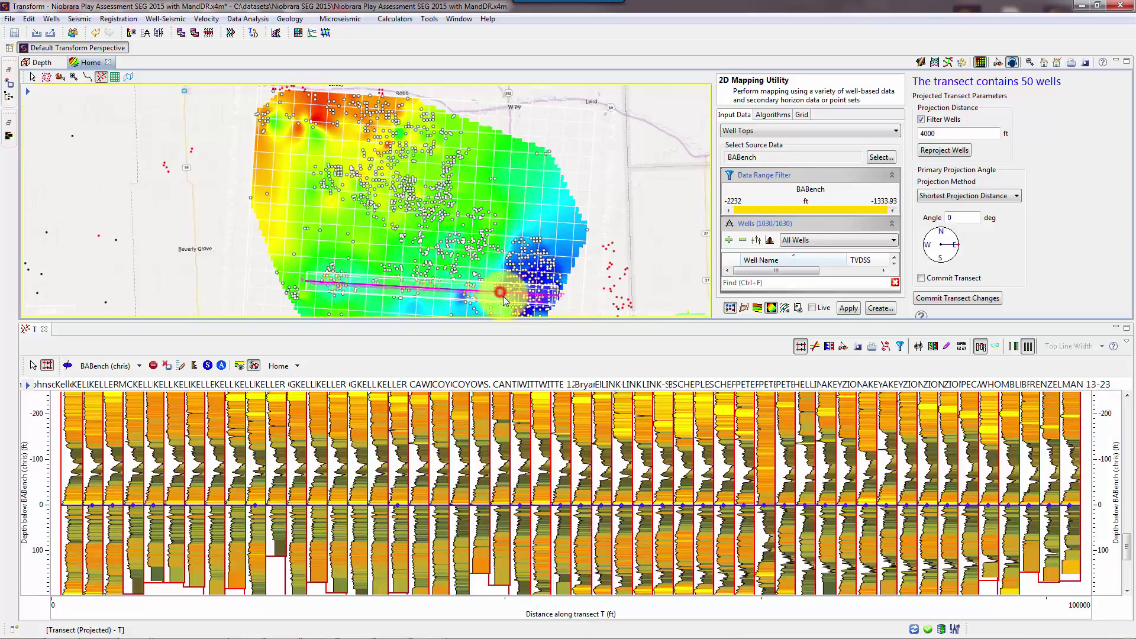
pyautogui.moveTo(500, 292); pyautogui.dragTo(518, 297)
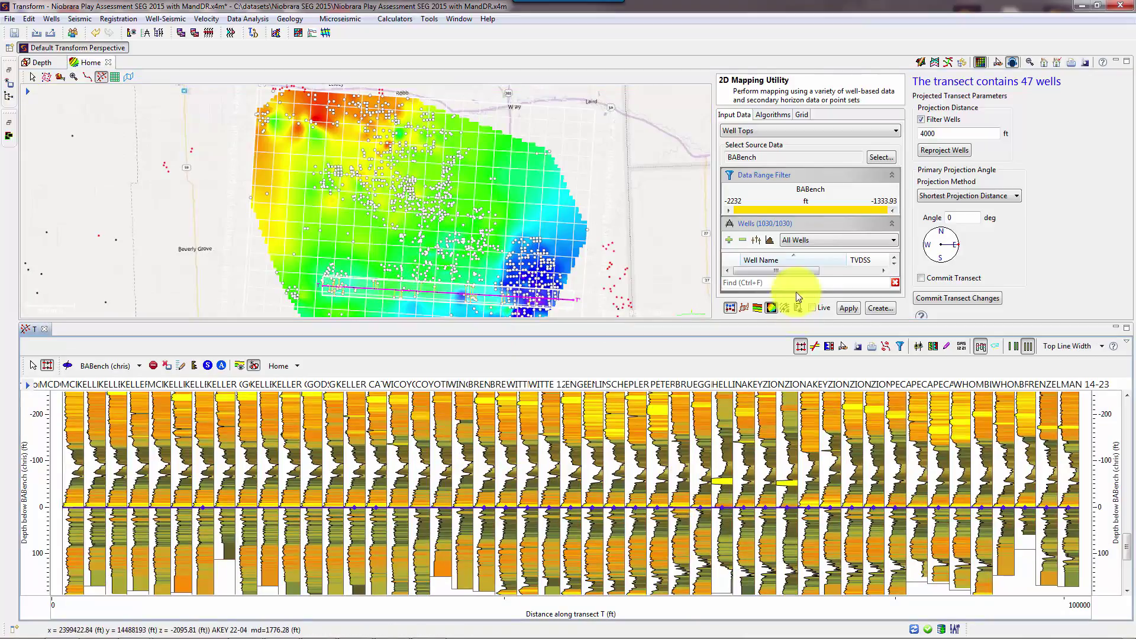
pyautogui.click(848, 308)
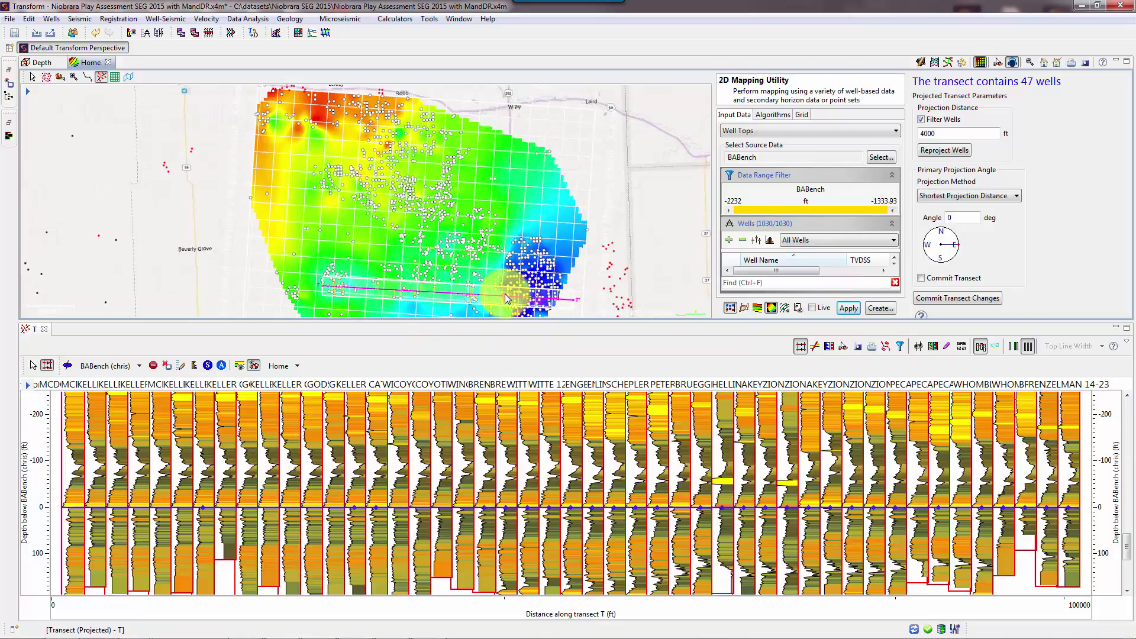
pyautogui.moveTo(506, 297); pyautogui.dragTo(483, 312)
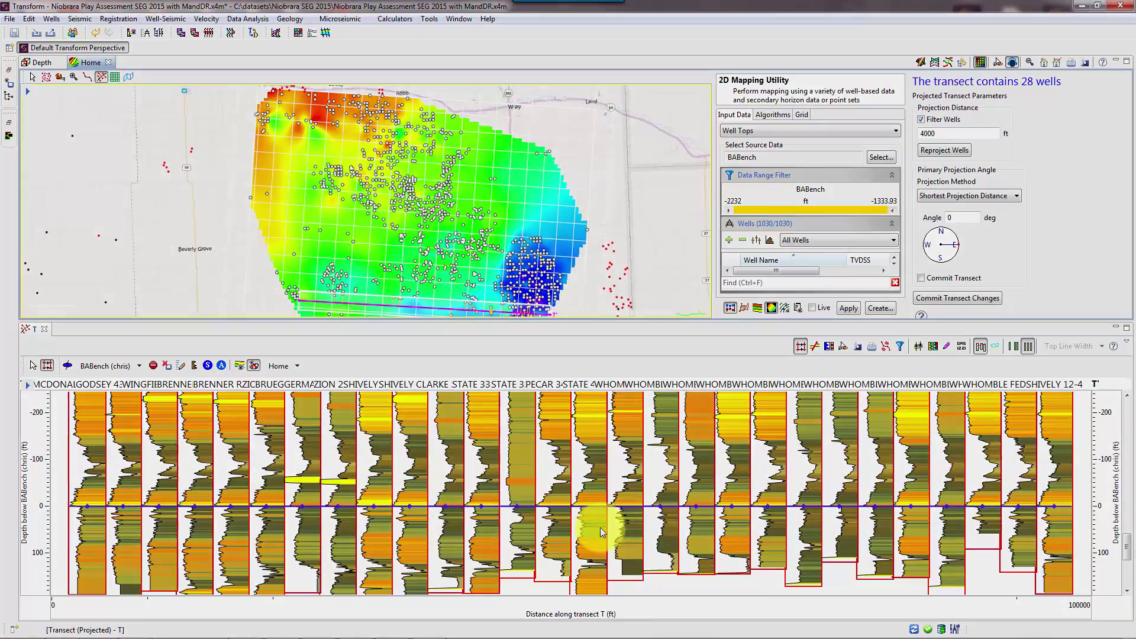